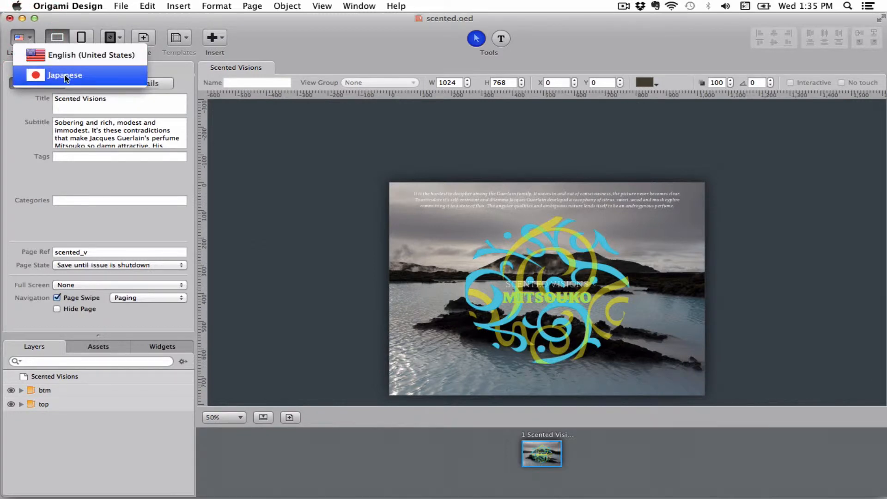
# Show the Scented Visions page in Japanese and return it to English (United States)
pyautogui.click(65, 76)
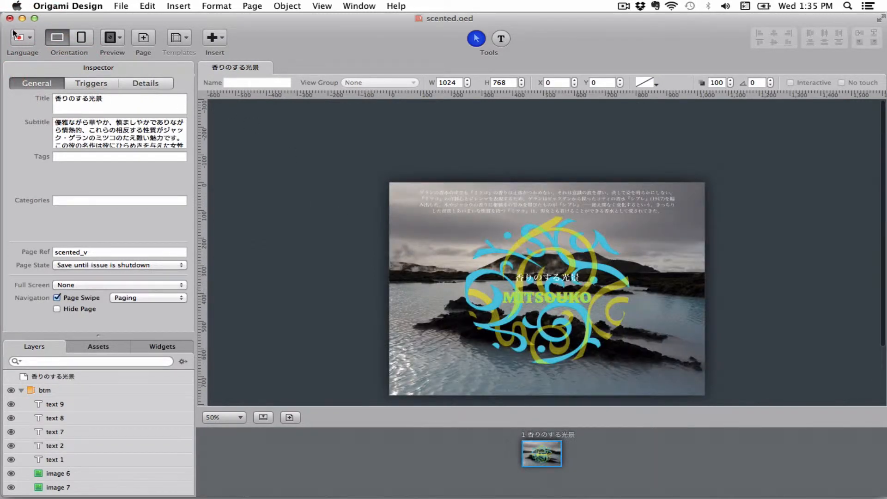
pyautogui.click(14, 34)
pyautogui.click(44, 53)
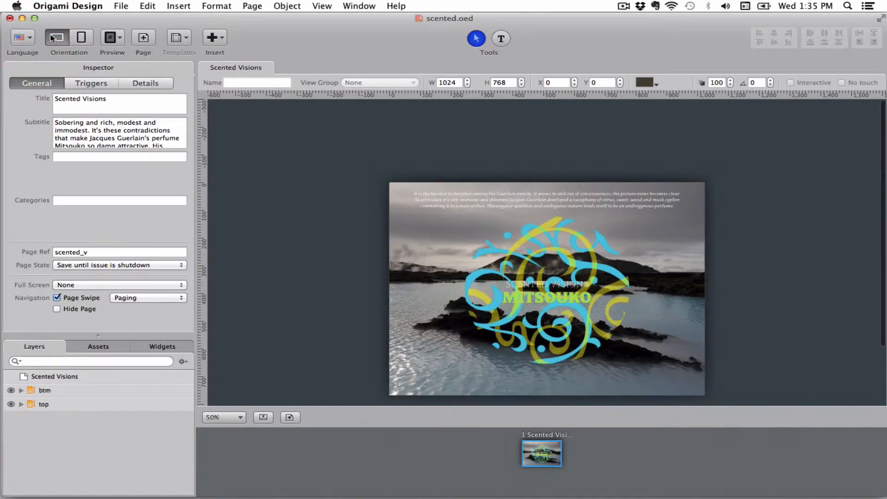
# View the page's portrait layout, return to landscape, and check the WiFi device available for previewing
pyautogui.click(80, 41)
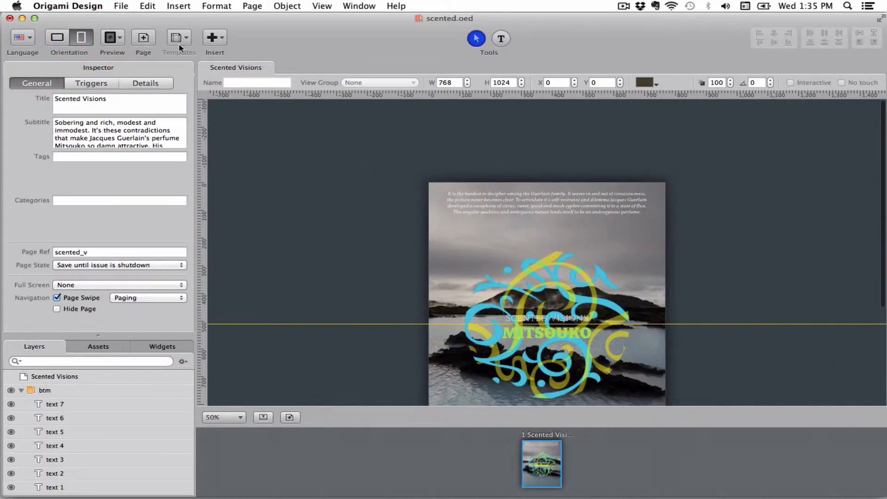
pyautogui.click(57, 40)
pyautogui.click(120, 39)
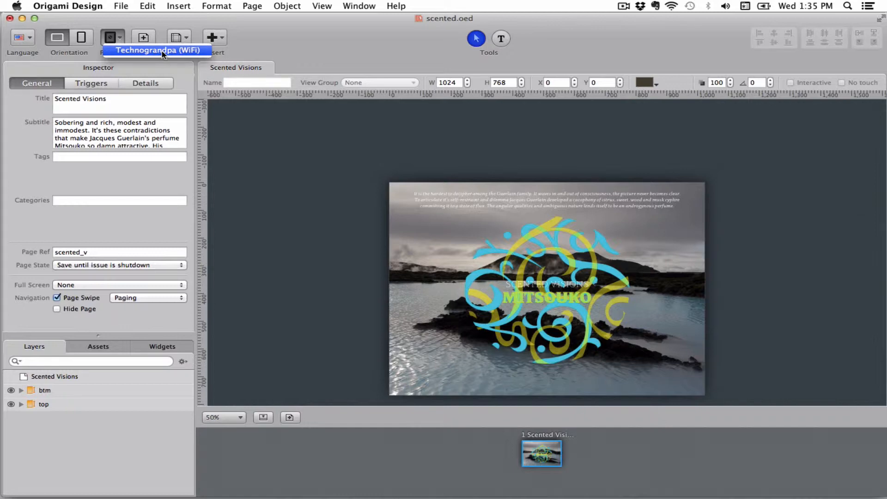
pyautogui.click(132, 49)
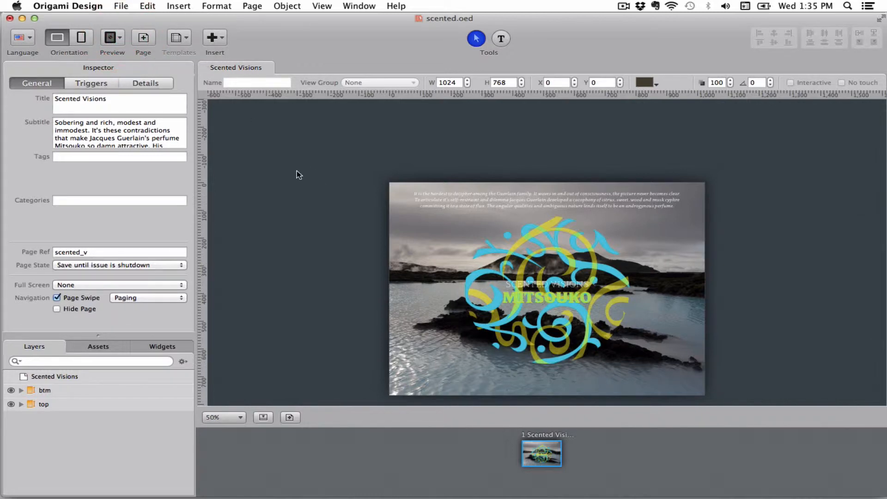
# Add a new blank page to the document and go back to the Scented Visions page
pyautogui.click(144, 38)
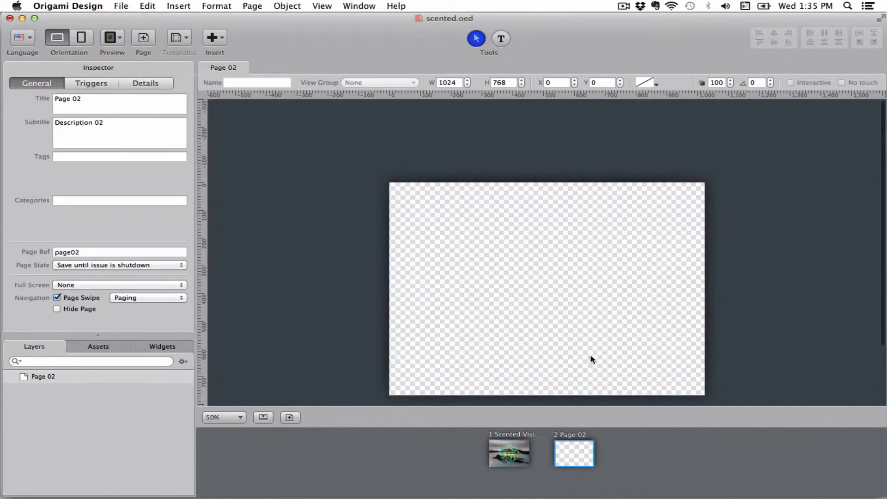
pyautogui.click(509, 451)
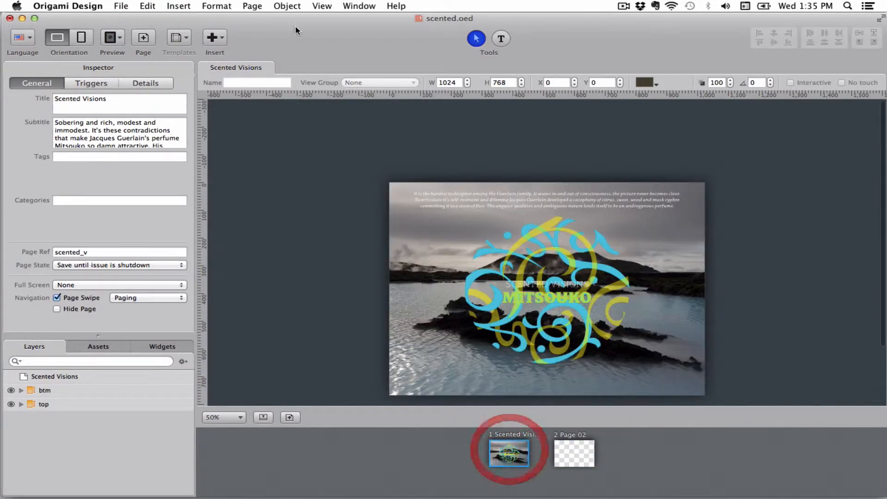
# Review the object types that can be inserted and inspect the top and btm scrollable layers on the Scented Visions page
pyautogui.click(181, 39)
pyautogui.click(216, 39)
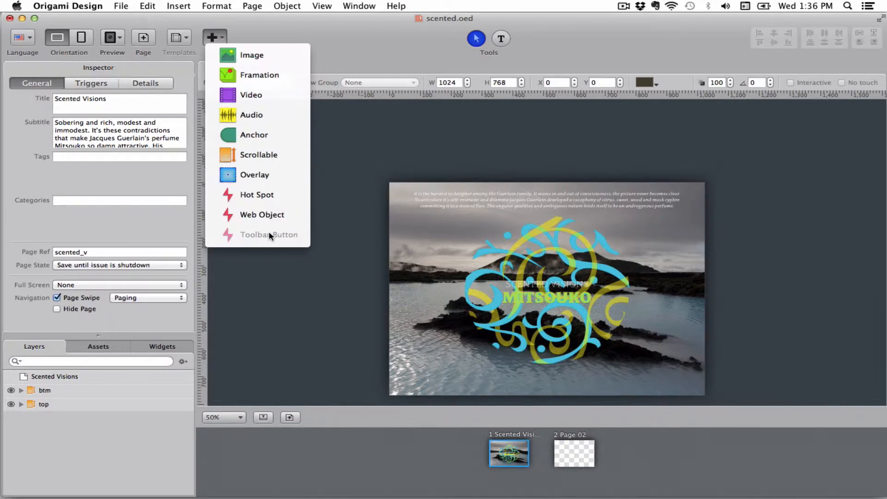
pyautogui.click(395, 46)
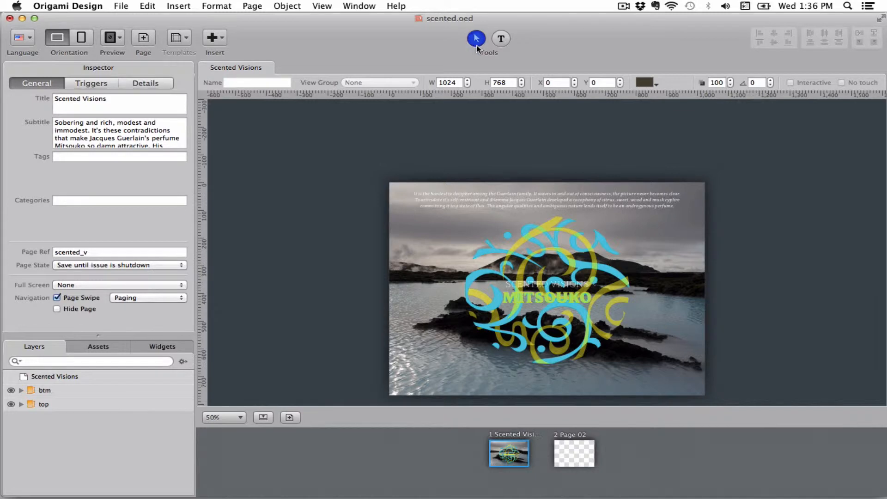
pyautogui.click(418, 232)
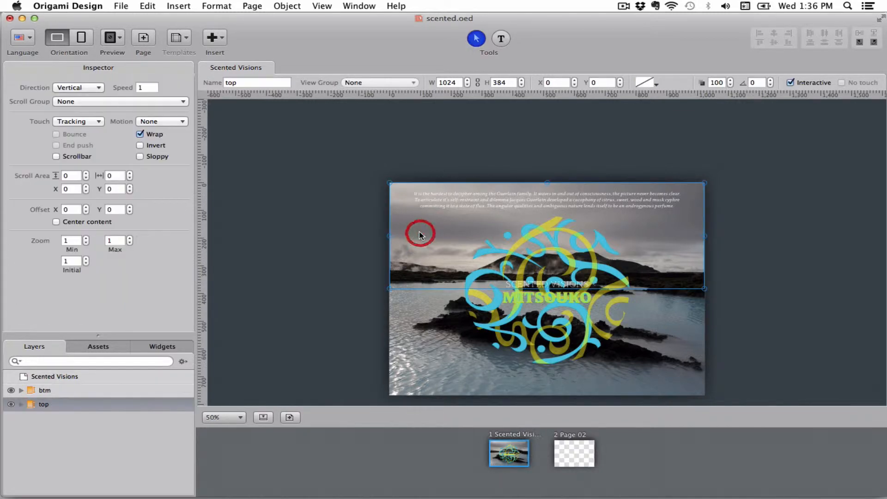
pyautogui.click(430, 342)
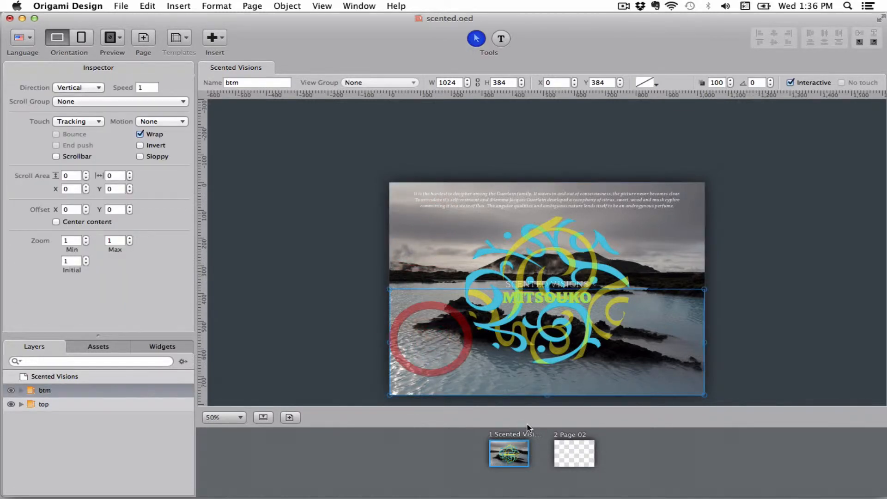
# On Page 02, draw a text box about 346 by 275 and move it to about X 218, Y 226
pyautogui.click(577, 455)
pyautogui.click(500, 39)
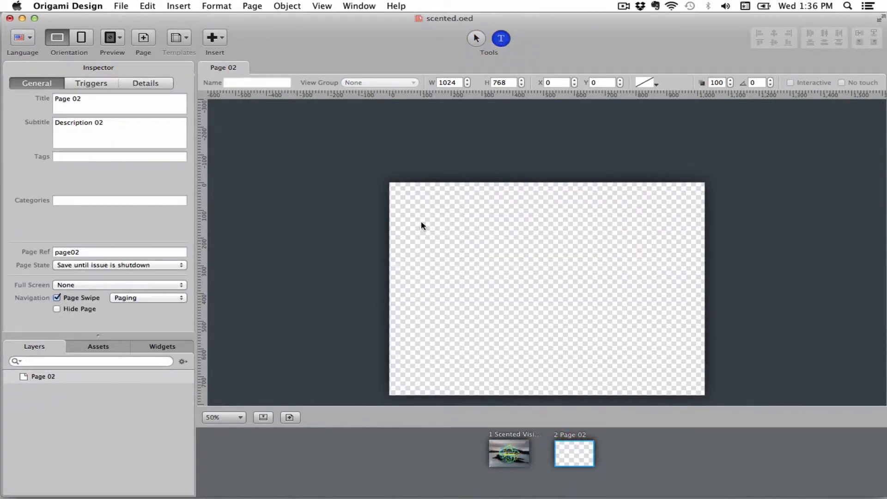
pyautogui.moveTo(413, 216); pyautogui.dragTo(515, 288)
pyautogui.moveTo(478, 229); pyautogui.dragTo(522, 259)
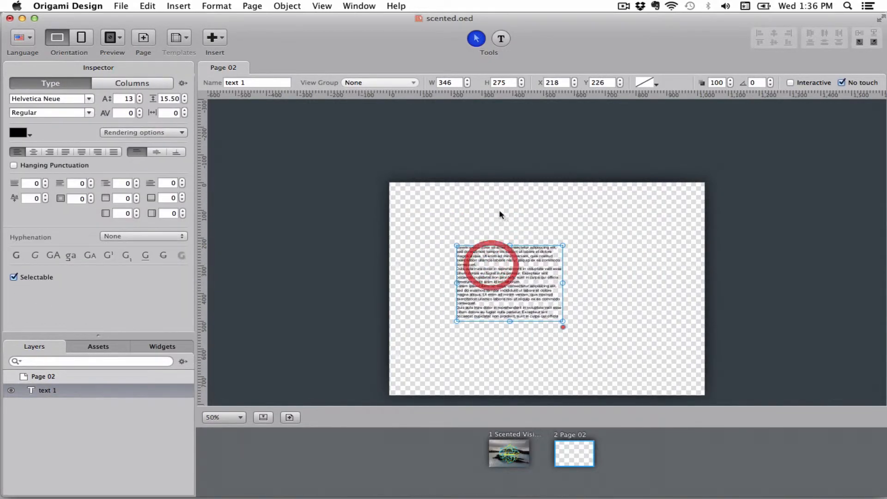
pyautogui.click(771, 41)
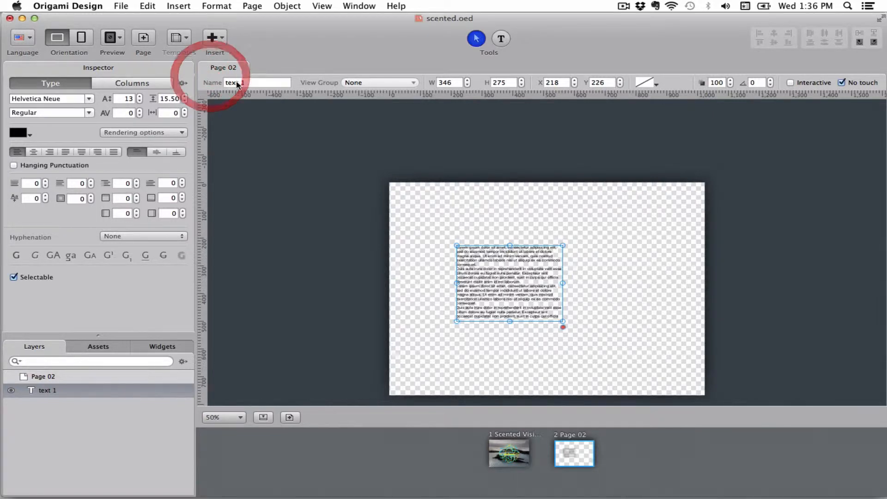
pyautogui.moveTo(251, 83); pyautogui.dragTo(221, 83)
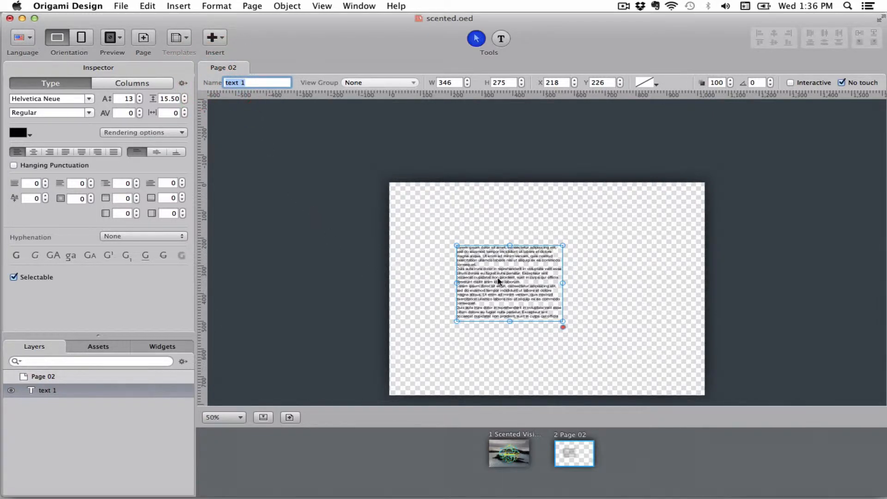
pyautogui.click(425, 228)
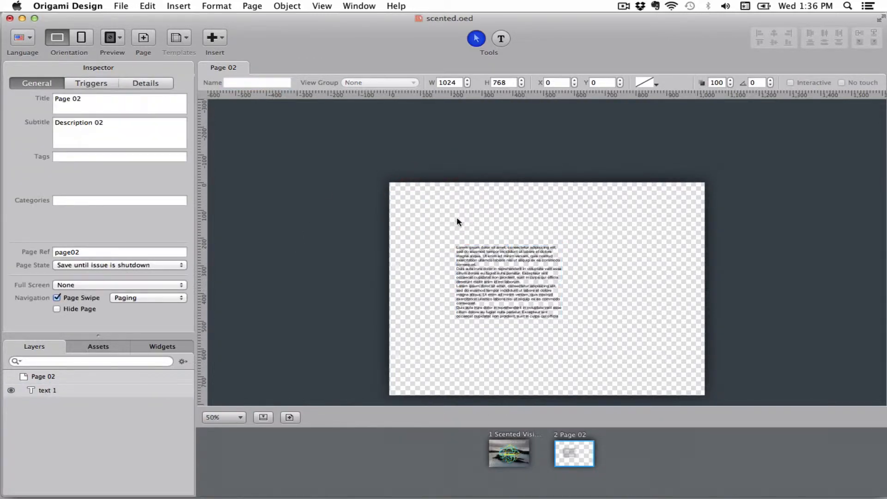
# Assign the text box to a new red view group named vGroup 1
pyautogui.click(487, 280)
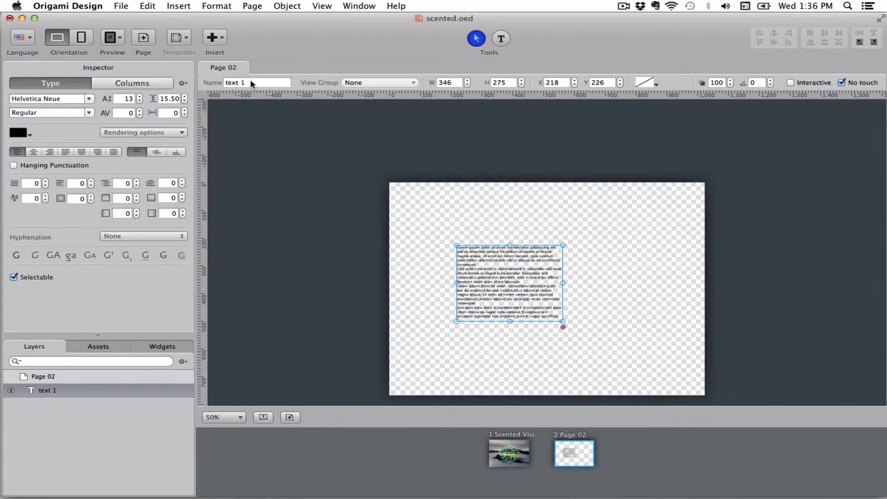
pyautogui.click(385, 83)
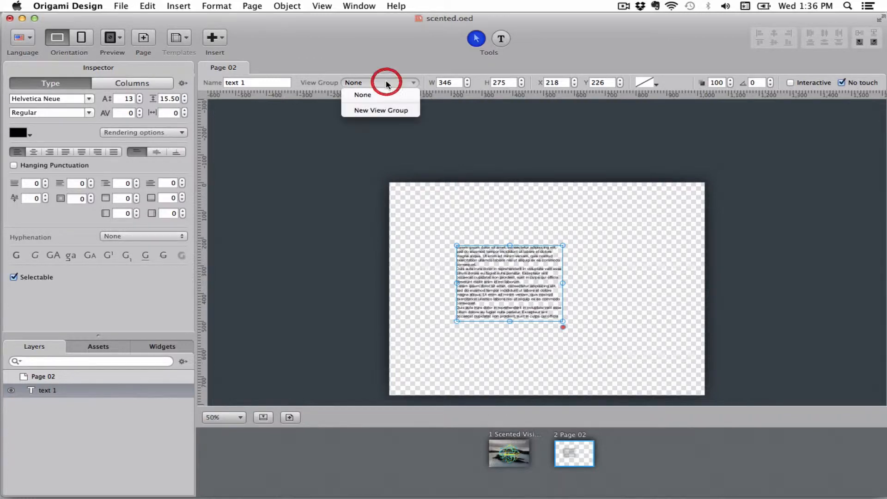
pyautogui.click(395, 111)
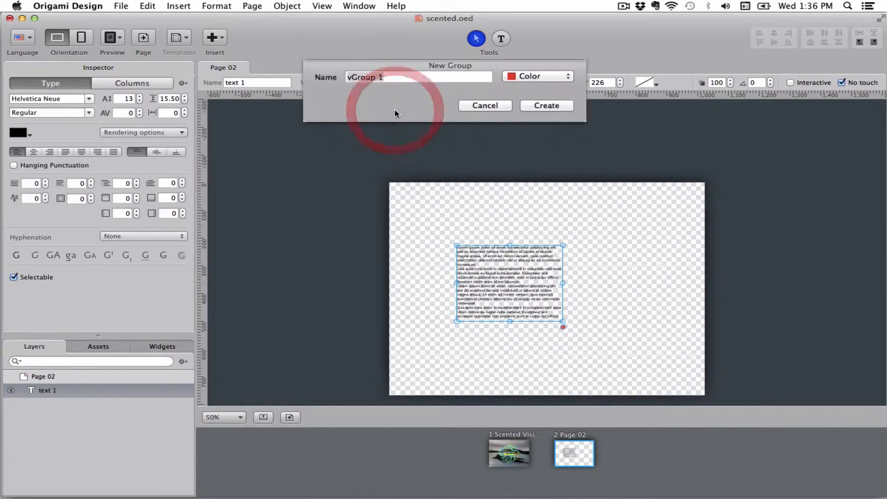
pyautogui.click(537, 107)
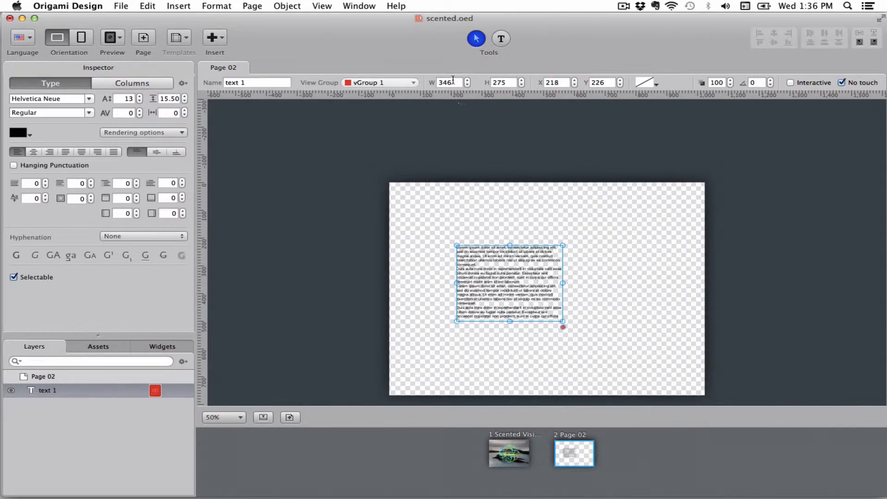
# Set the text box's width to 500 and its height to 6000
pyautogui.moveTo(456, 84); pyautogui.dragTo(428, 84)
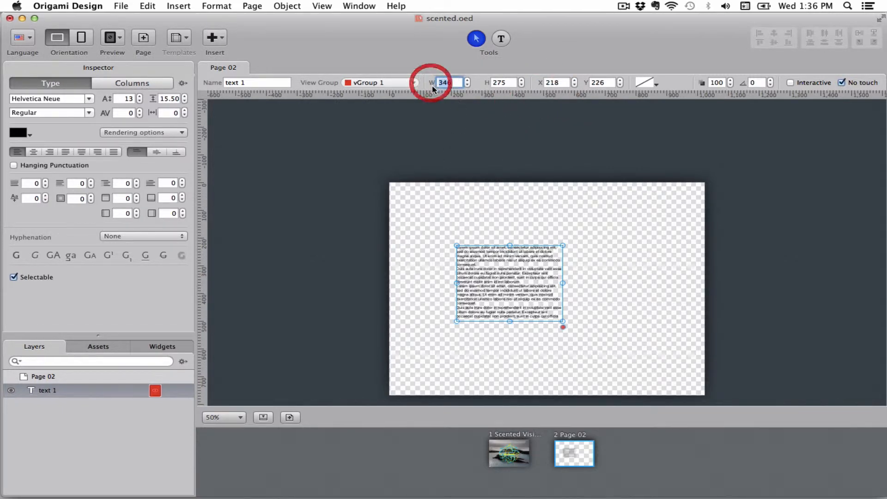
pyautogui.write('500')
pyautogui.press('Return')
pyautogui.moveTo(512, 82); pyautogui.dragTo(477, 78)
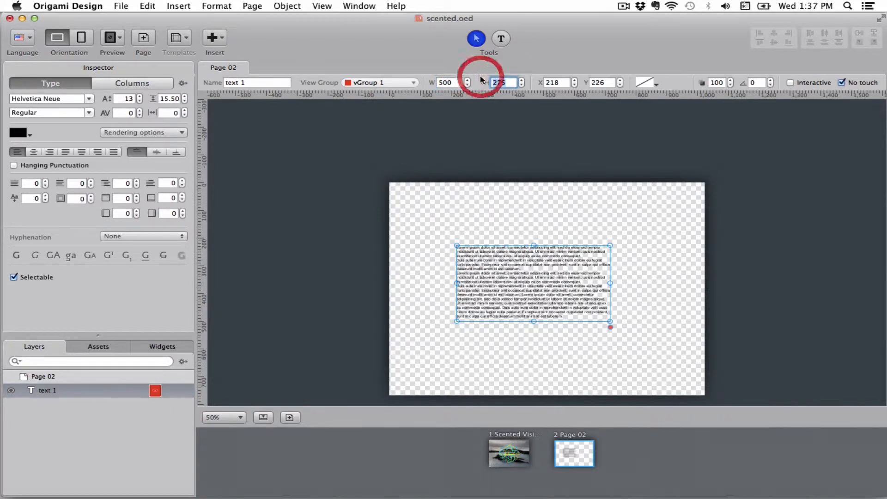
pyautogui.write('6000')
pyautogui.press('Return')
# Set the height of Page 02 to 4000
pyautogui.click(462, 197)
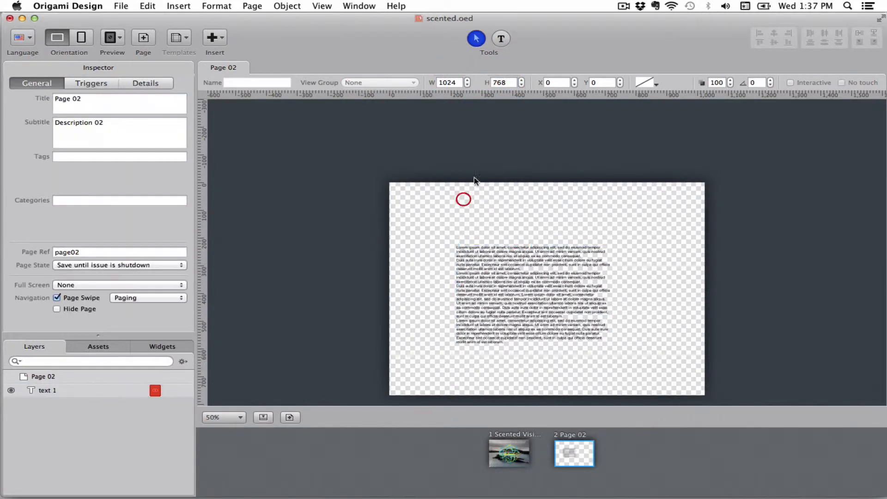
pyautogui.doubleClick(496, 83)
pyautogui.write('4000')
pyautogui.press('Return')
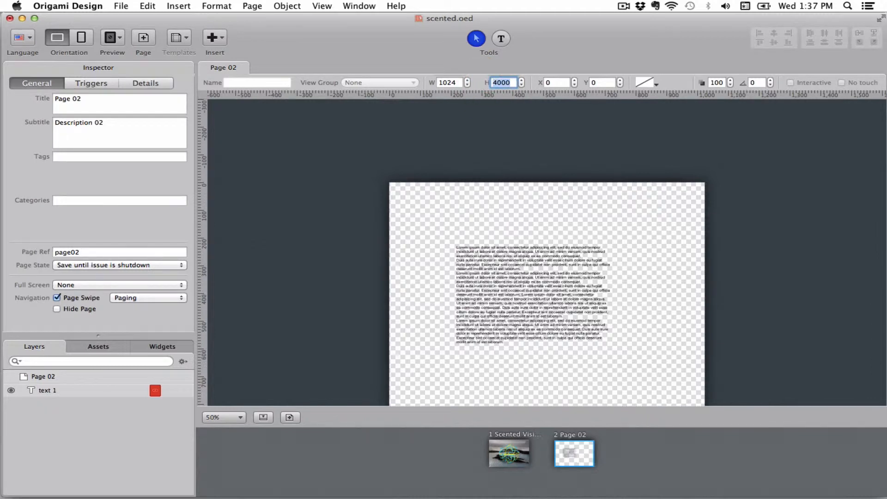
# Move the text box toward the page's upper area, to about X 168, Y 100
pyautogui.click(550, 82)
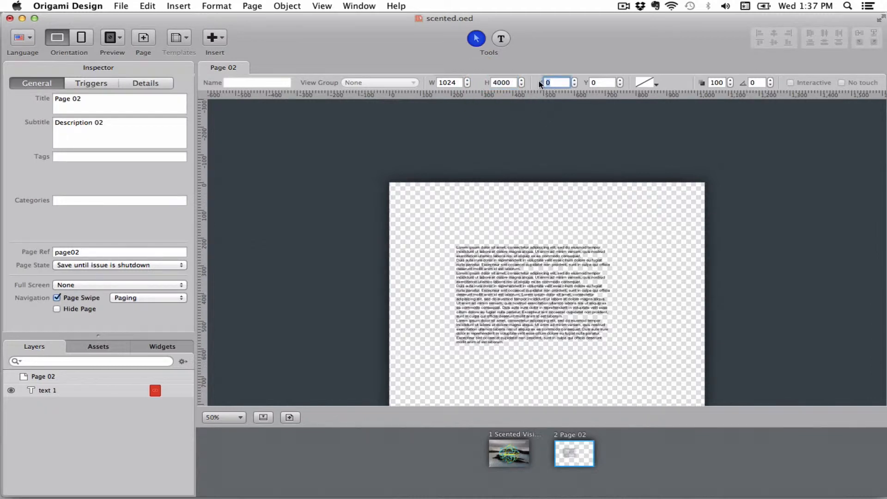
pyautogui.click(592, 82)
pyautogui.moveTo(518, 293); pyautogui.dragTo(462, 184)
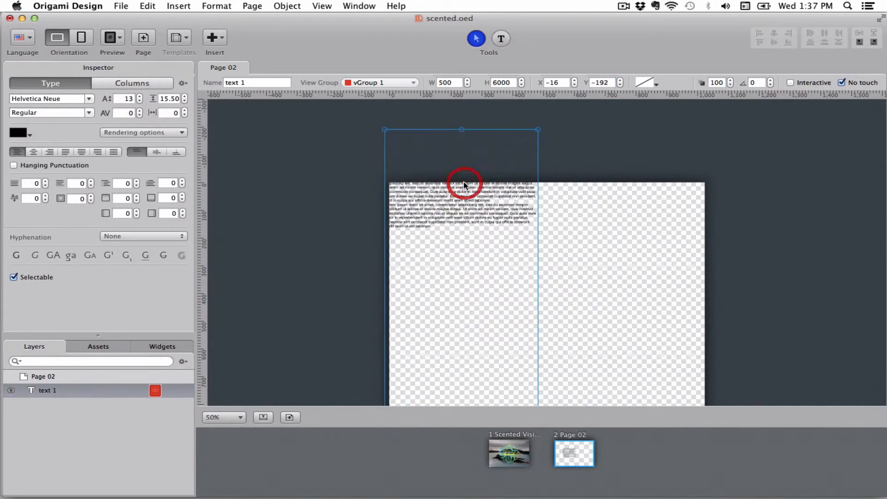
pyautogui.moveTo(467, 218); pyautogui.dragTo(528, 292)
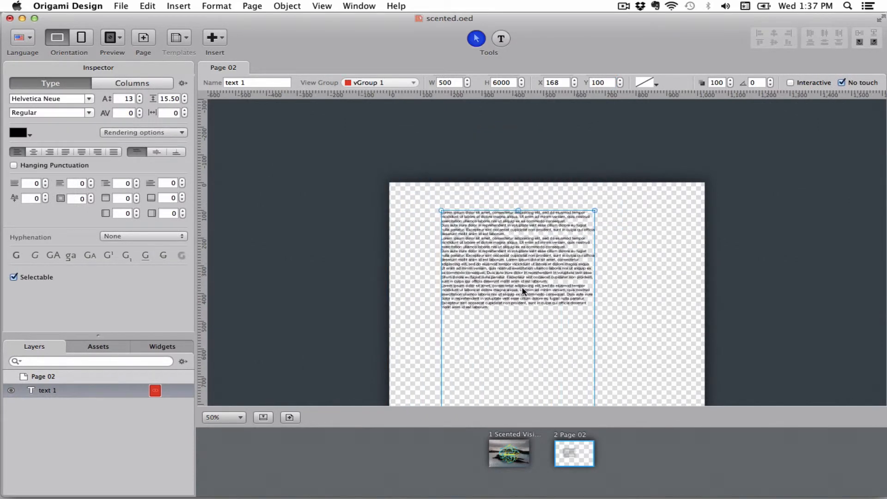
# Fill the text box's background with the red swatch
pyautogui.click(652, 83)
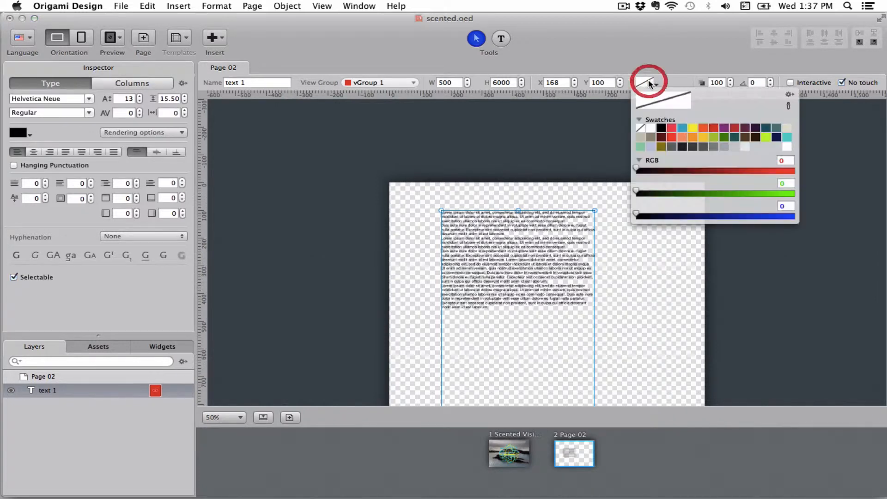
pyautogui.click(671, 130)
pyautogui.click(650, 274)
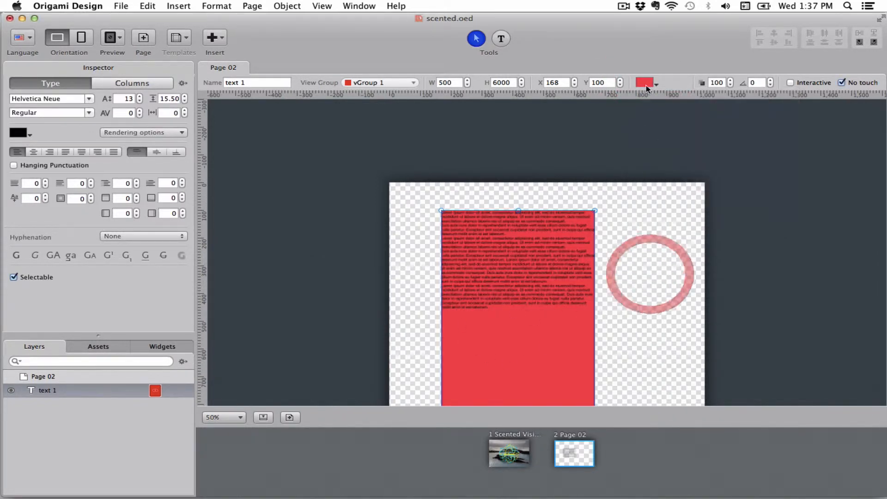
# Set the text box's background colour to white
pyautogui.click(646, 85)
pyautogui.click(650, 128)
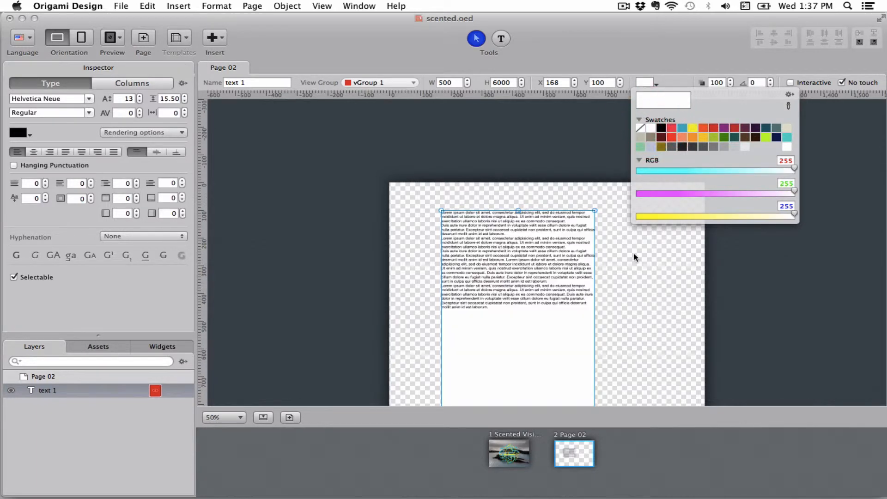
pyautogui.click(642, 312)
# Fill the background of Page 02 with white
pyautogui.click(645, 82)
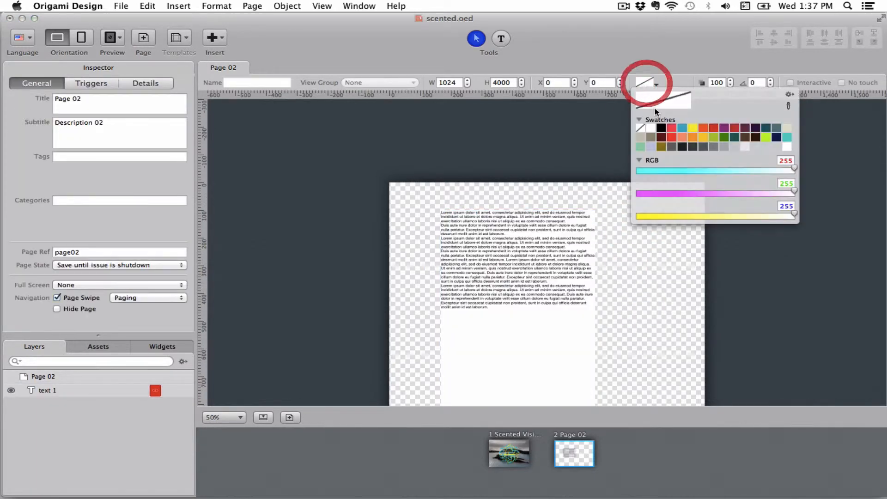
pyautogui.click(651, 128)
pyautogui.click(590, 171)
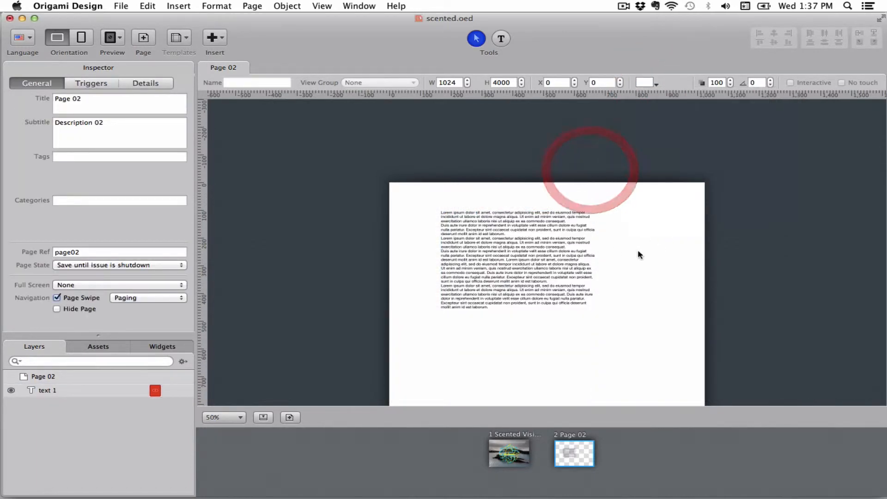
# Sample a near-black colour, RGB 24, 24, 24, with the eyedropper as the background of Page 02
pyautogui.click(645, 86)
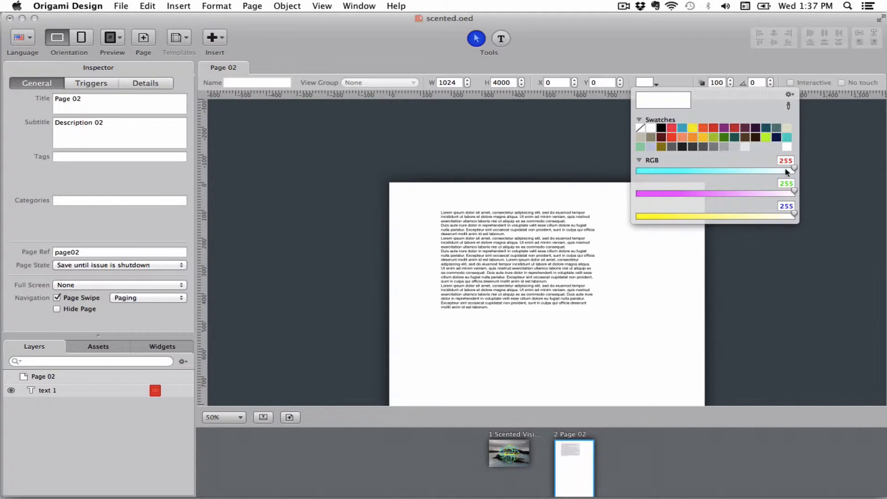
pyautogui.moveTo(794, 169)
pyautogui.mouseDown()
pyautogui.moveTo(681, 169)
pyautogui.moveTo(794, 170)
pyautogui.mouseUp()
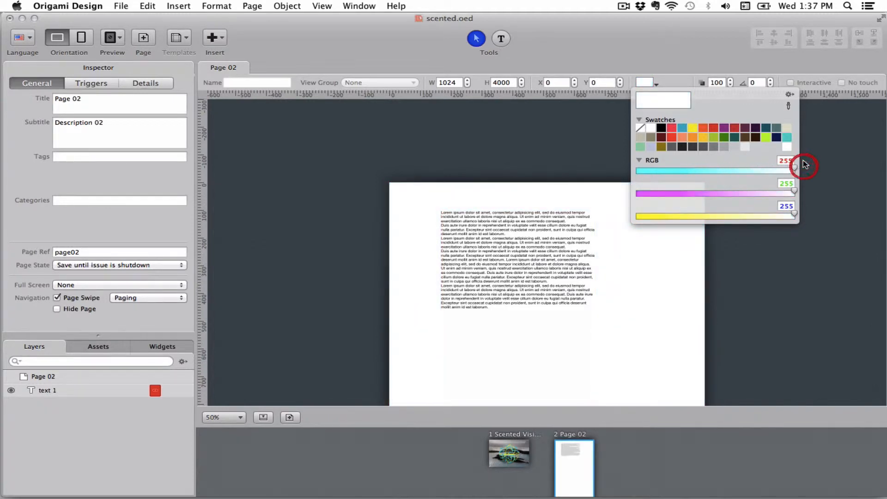
pyautogui.click(788, 105)
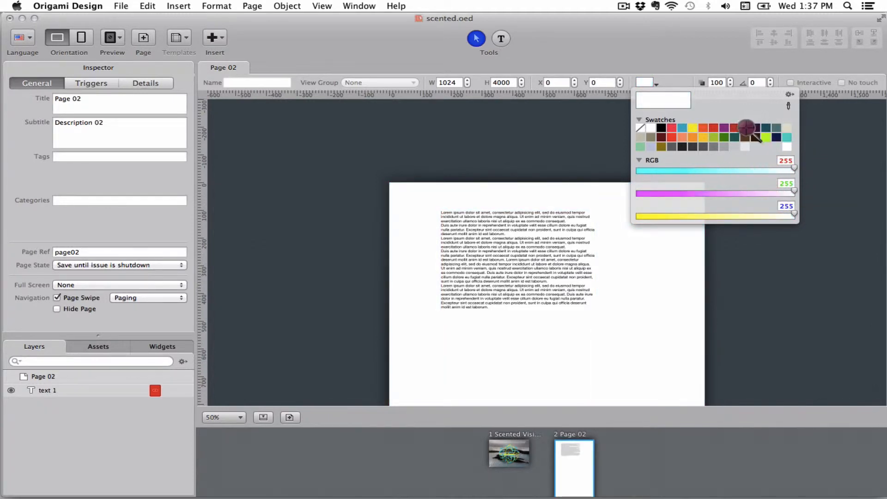
pyautogui.click(788, 104)
# Try the Color Wheel display in the page's colour picker and leave the picker on Color Field
pyautogui.click(789, 94)
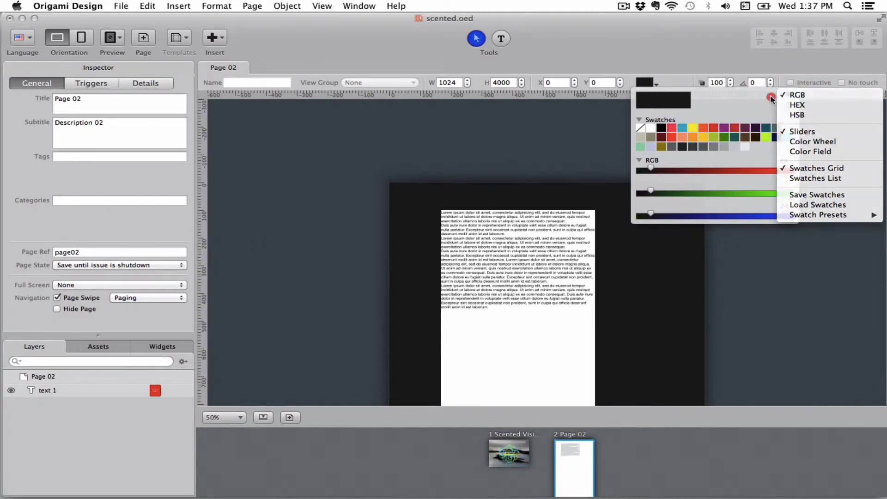
pyautogui.click(794, 98)
pyautogui.click(791, 95)
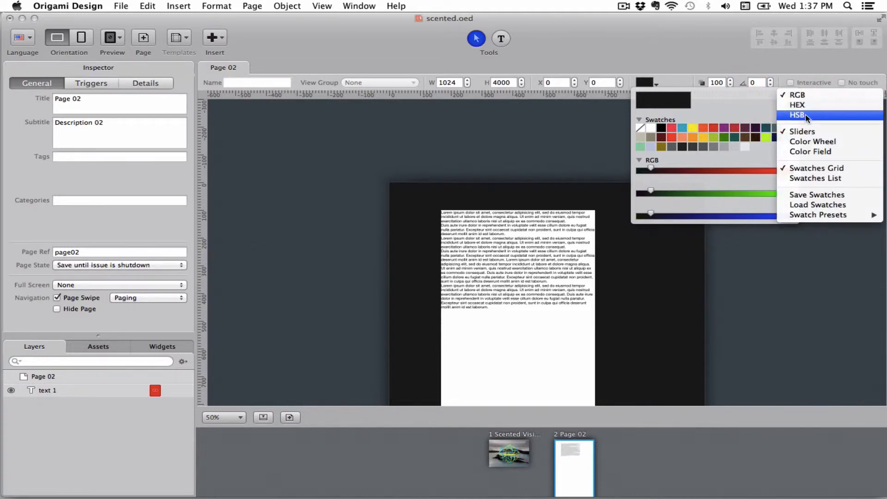
pyautogui.click(808, 141)
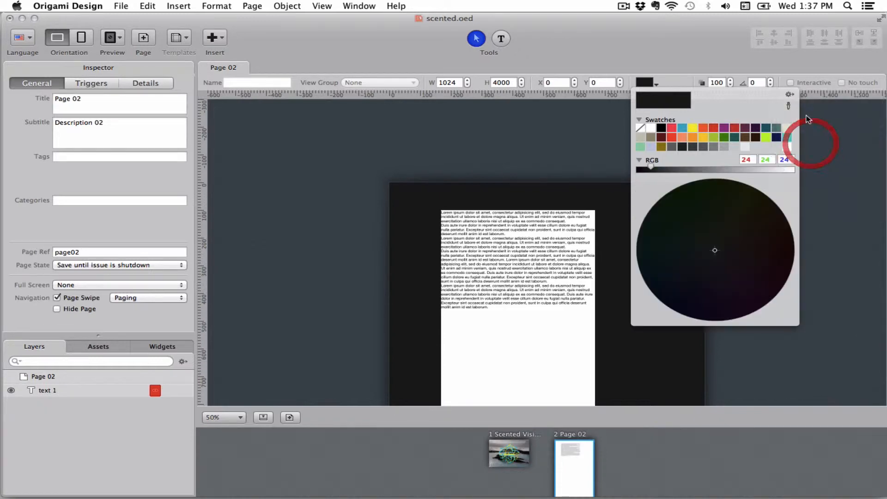
pyautogui.click(789, 95)
pyautogui.click(802, 150)
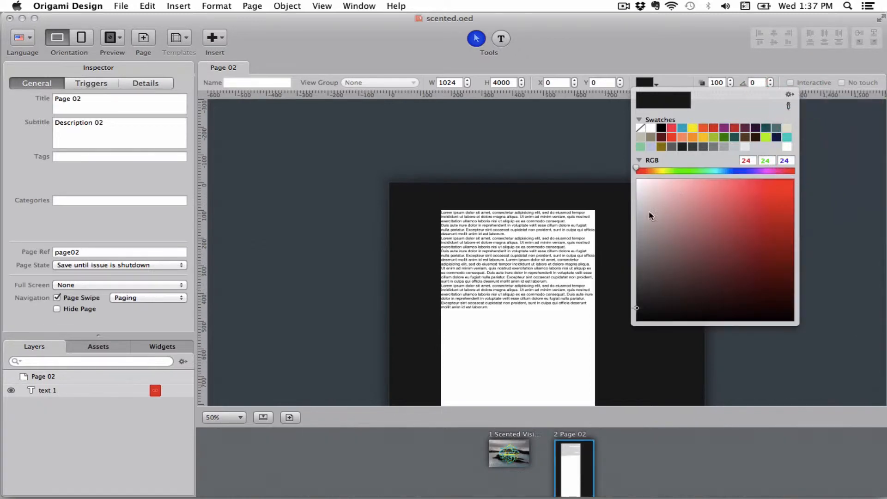
pyautogui.click(501, 149)
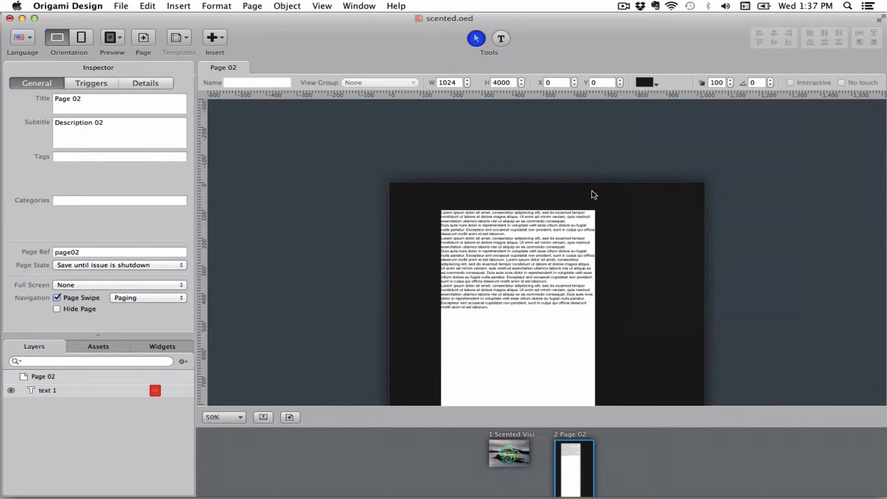
# Set the opacity of the text box on Page 02 to 50
pyautogui.click(545, 217)
pyautogui.click(715, 82)
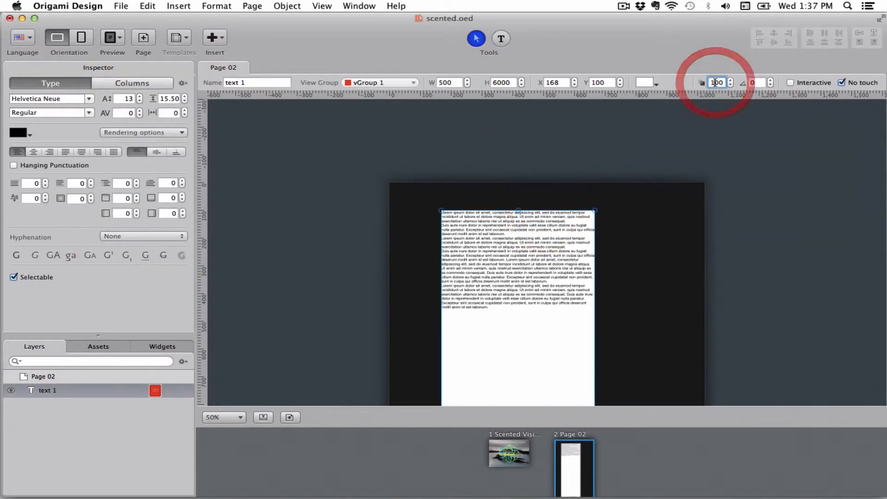
pyautogui.doubleClick(715, 82)
pyautogui.write('50')
pyautogui.press('Return')
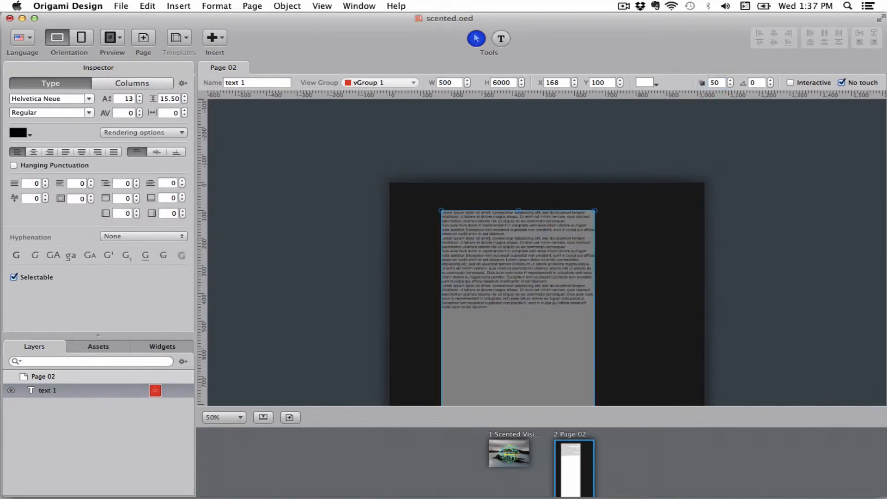
# Return the text box to full opacity, 100
pyautogui.doubleClick(715, 82)
pyautogui.write('100')
pyautogui.press('Return')
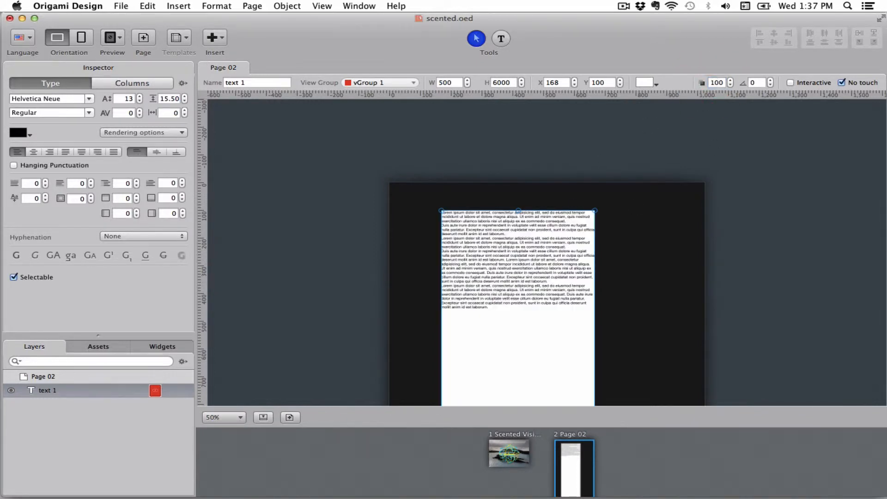
# Rotate the text box to 90 degrees and look at its placement down the page
pyautogui.doubleClick(755, 82)
pyautogui.write('90')
pyautogui.press('Return')
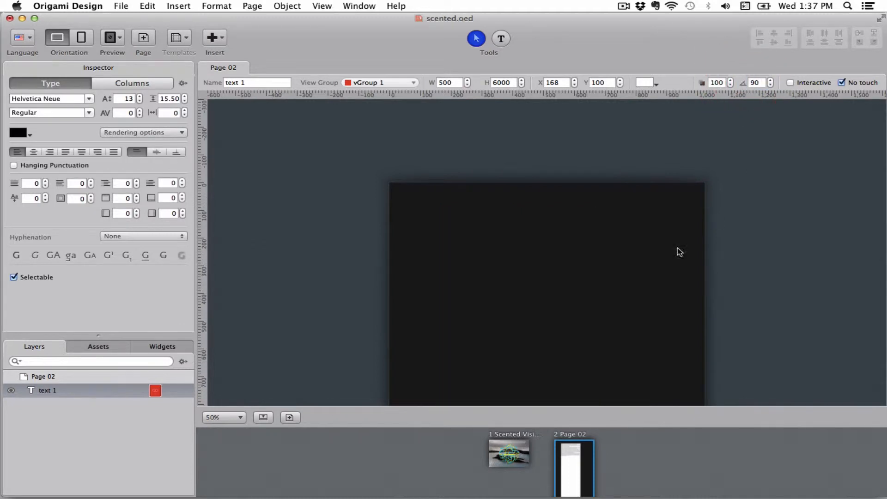
pyautogui.scroll(-20, 570, 311)
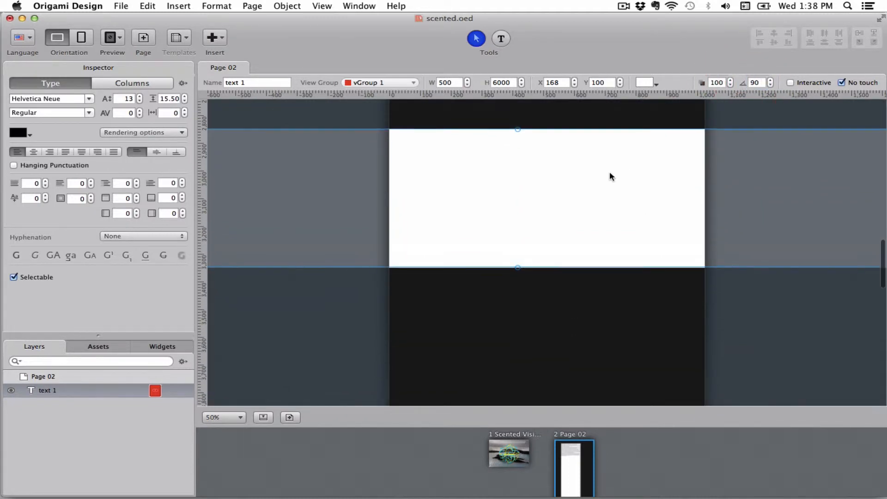
pyautogui.scroll(20, 609, 173)
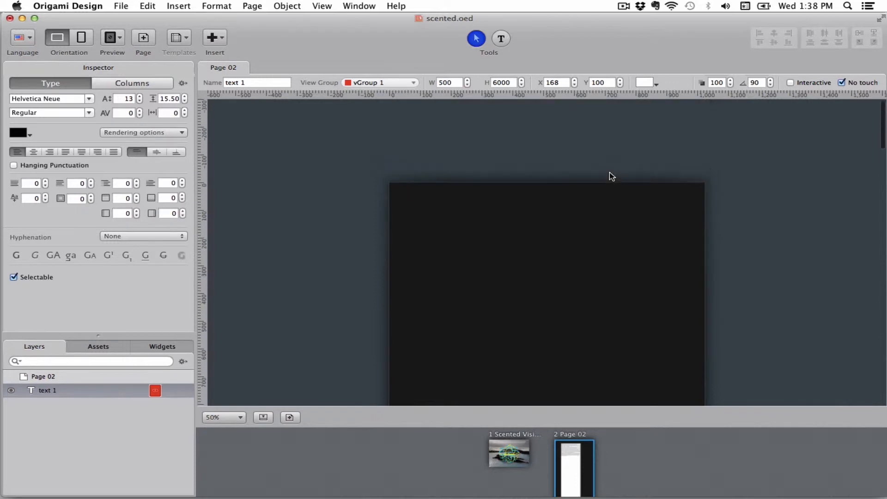
# Reset the text box's rotation to 0 degrees
pyautogui.doubleClick(760, 82)
pyautogui.write('0')
pyautogui.press('Return')
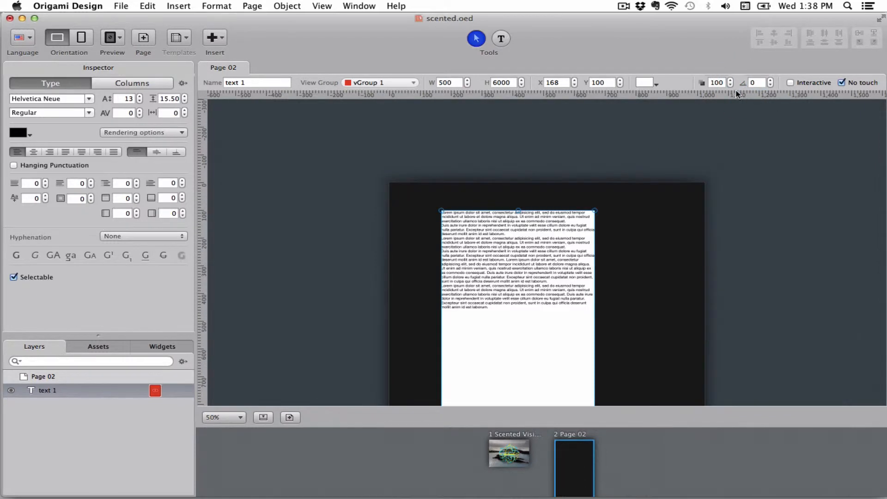
pyautogui.click(790, 83)
pyautogui.click(790, 83)
pyautogui.click(841, 82)
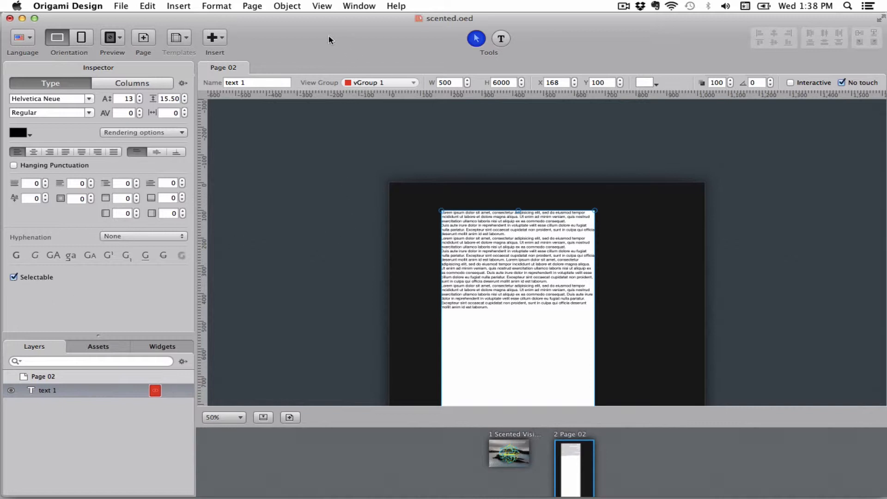
# Display the toolbar as text only, and switch it back to icon and text
pyautogui.rightClick(317, 42)
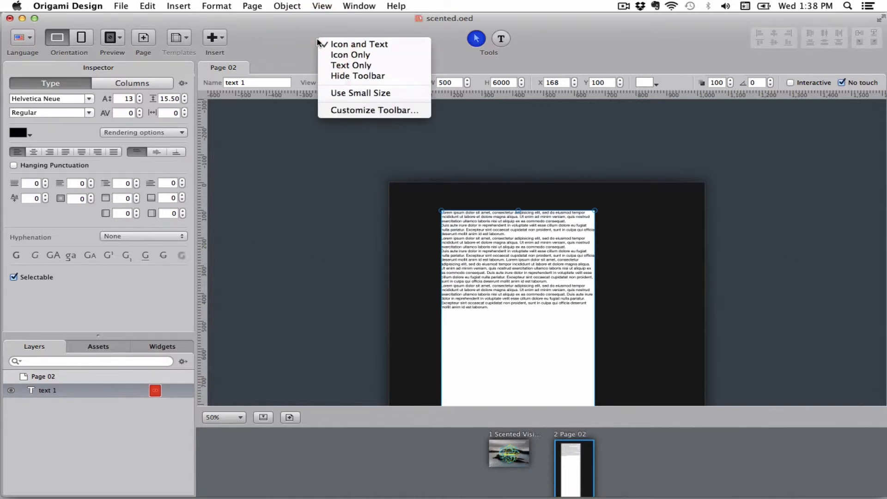
pyautogui.click(367, 68)
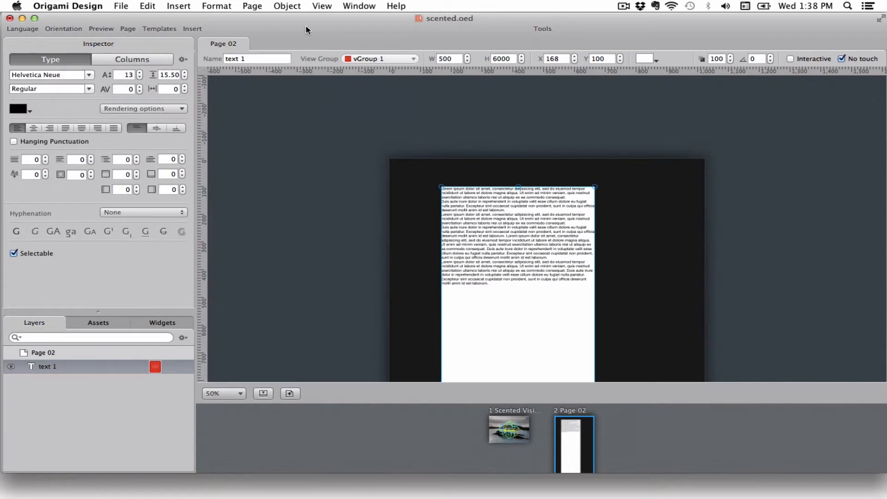
pyautogui.rightClick(306, 30)
pyautogui.click(327, 30)
# Customize the toolbar by adding To Front and To Back beside Insert, and reset it to the default set
pyautogui.rightClick(350, 36)
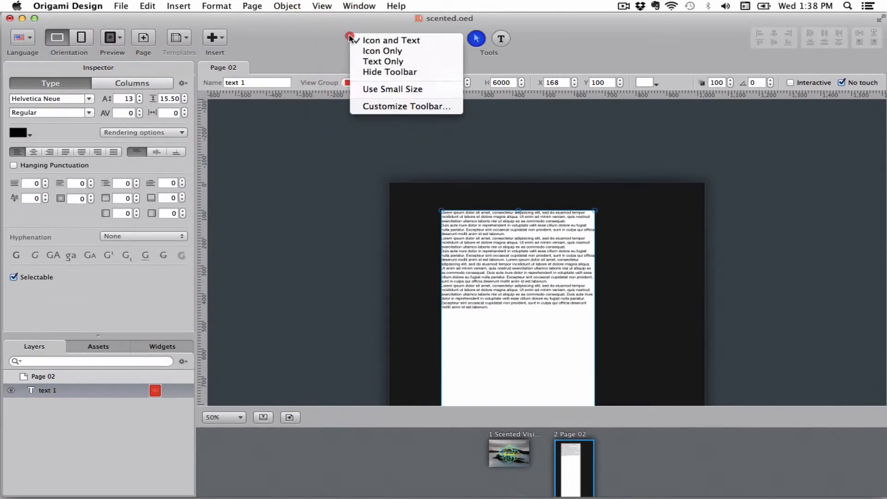
pyautogui.click(387, 108)
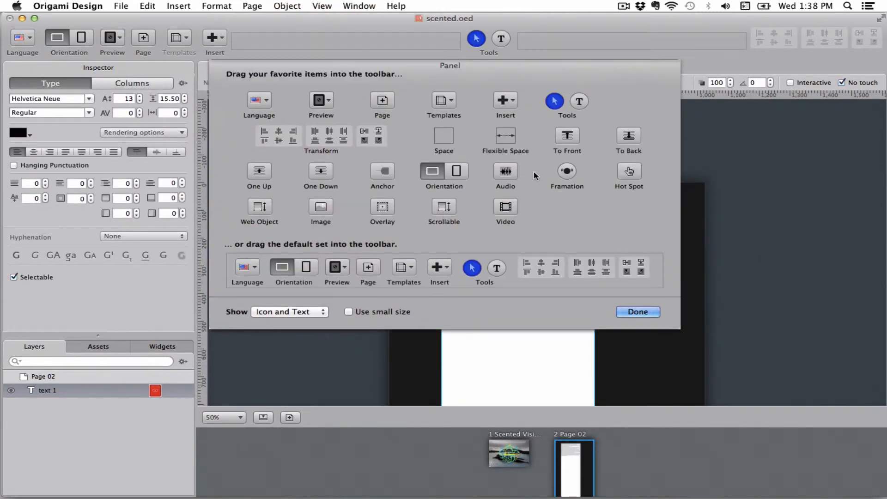
pyautogui.moveTo(567, 136); pyautogui.dragTo(255, 45)
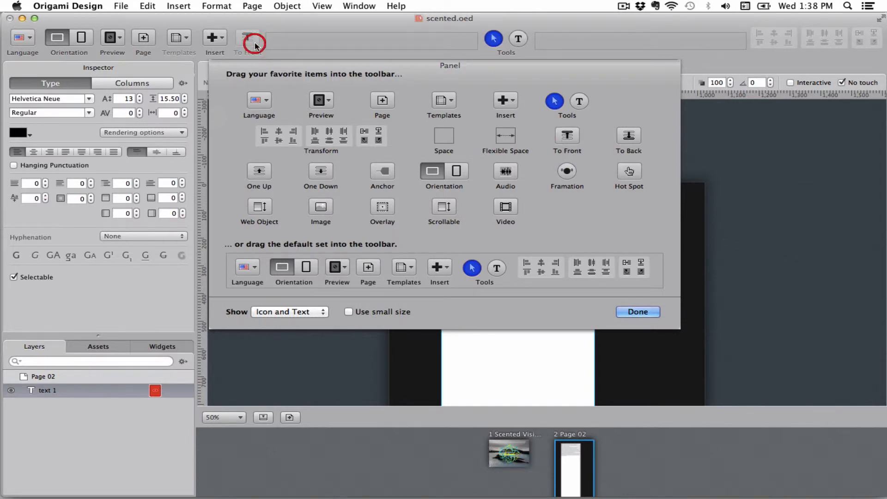
pyautogui.moveTo(629, 135); pyautogui.dragTo(282, 41)
pyautogui.moveTo(481, 275); pyautogui.dragTo(413, 40)
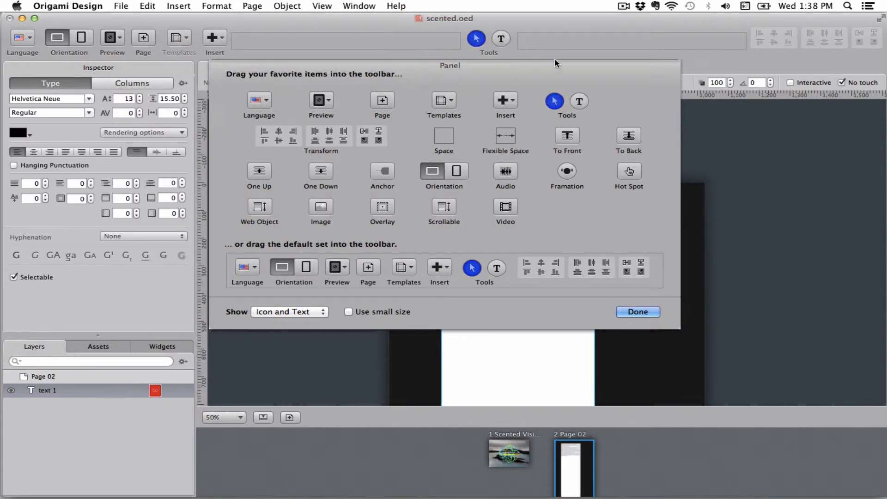
pyautogui.click(636, 312)
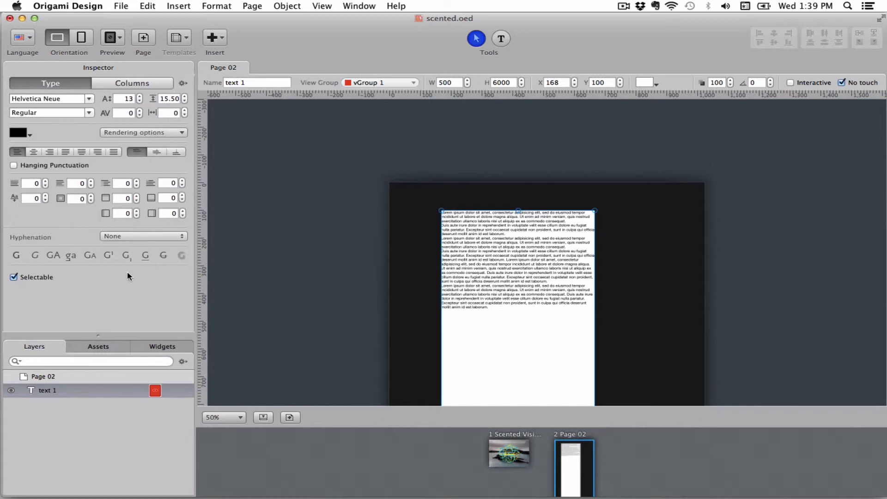
# Open the Scented Visions page and select the top scrollable in its upper half
pyautogui.click(421, 256)
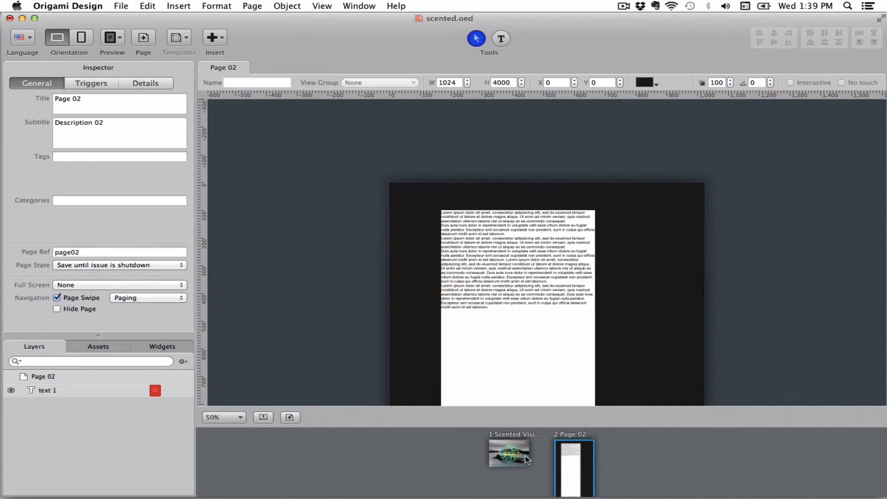
pyautogui.click(516, 453)
pyautogui.click(418, 243)
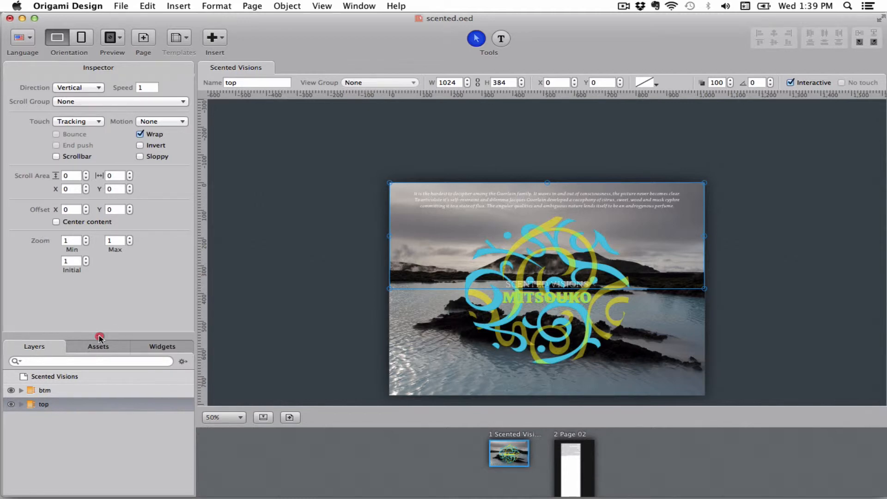
# Enlarge the layer list, hide the btm and top layers, and show both again
pyautogui.moveTo(99, 337); pyautogui.dragTo(98, 292)
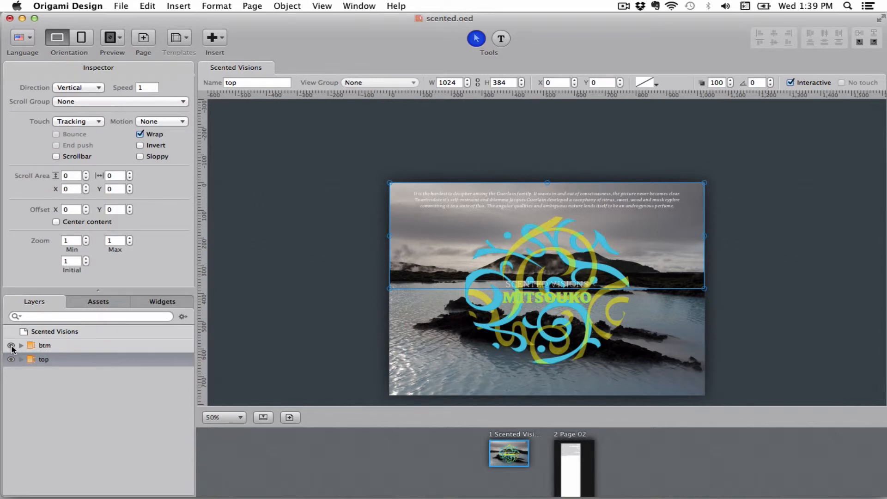
pyautogui.click(11, 345)
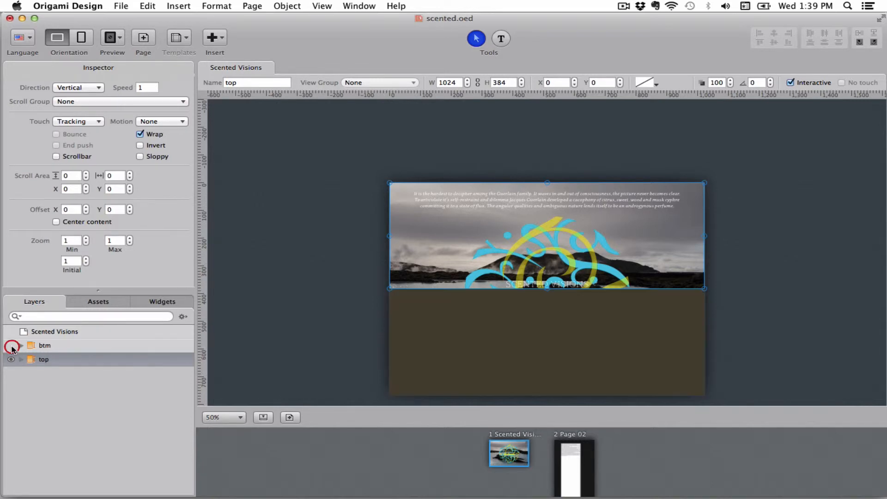
pyautogui.click(11, 359)
pyautogui.click(11, 358)
pyautogui.click(11, 345)
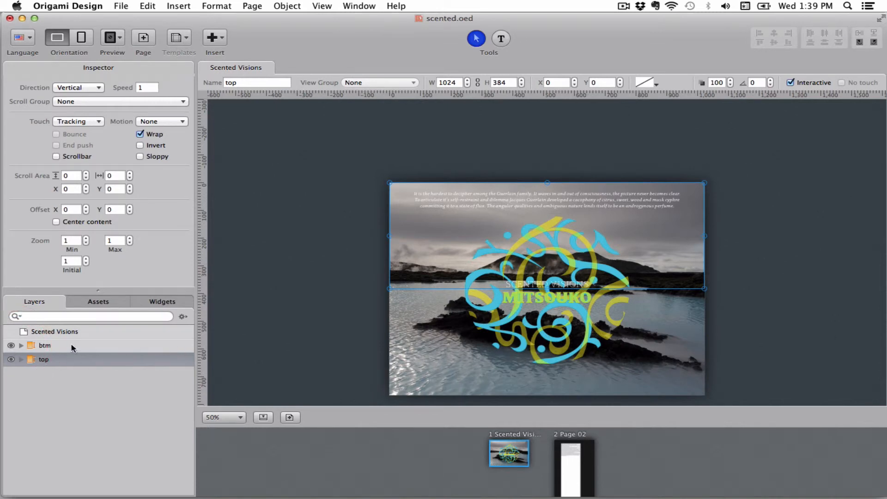
# Nest the top layer inside the btm layer, collapse btm, and shrink the layer list
pyautogui.moveTo(51, 346); pyautogui.dragTo(51, 365)
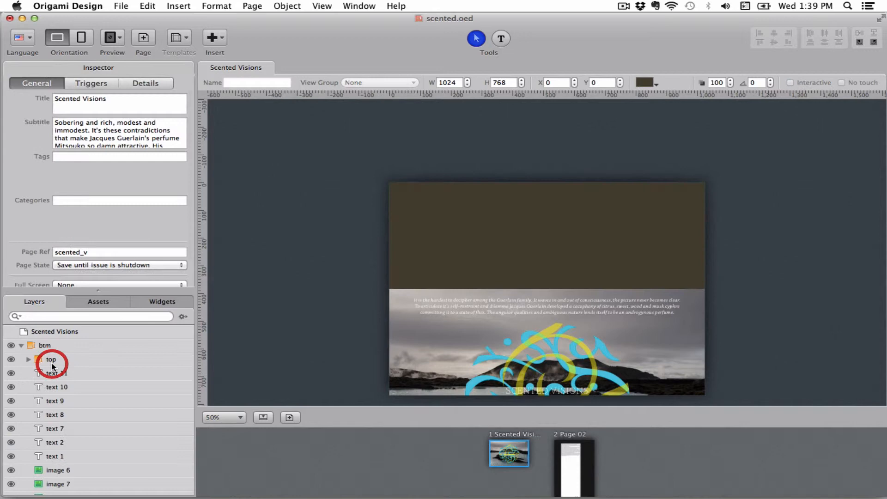
pyautogui.click(20, 346)
pyautogui.click(20, 345)
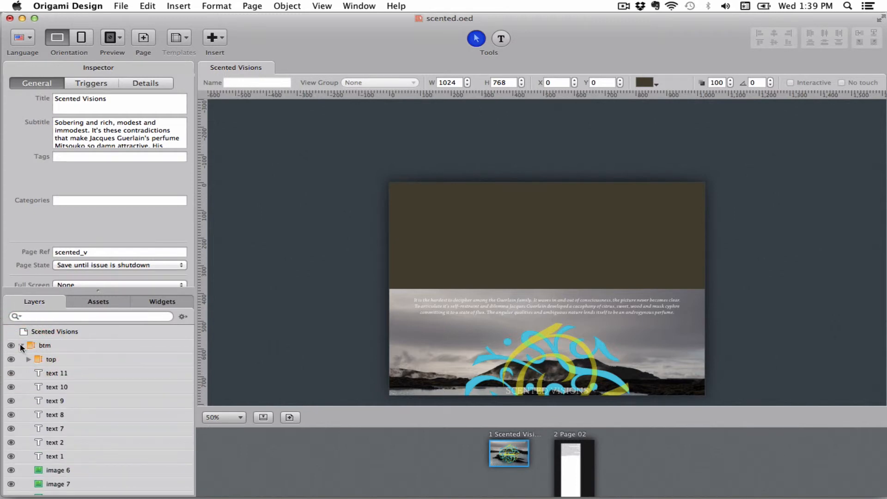
pyautogui.click(21, 345)
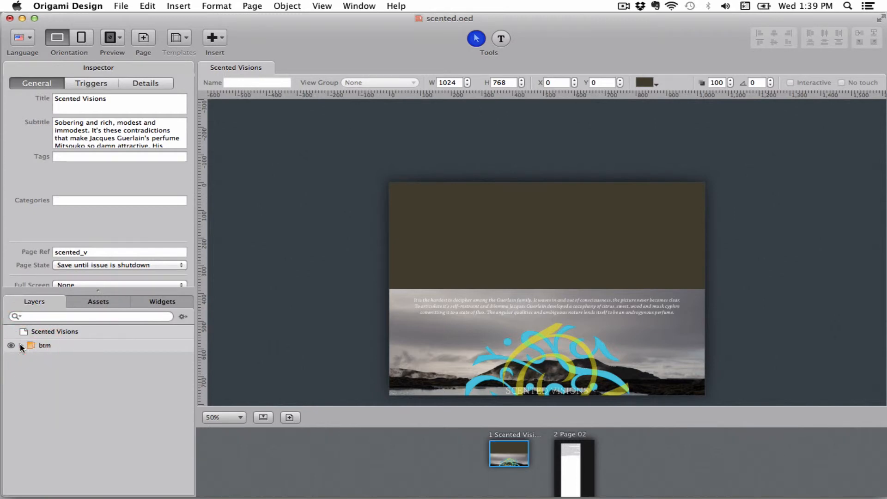
pyautogui.moveTo(98, 290); pyautogui.dragTo(98, 328)
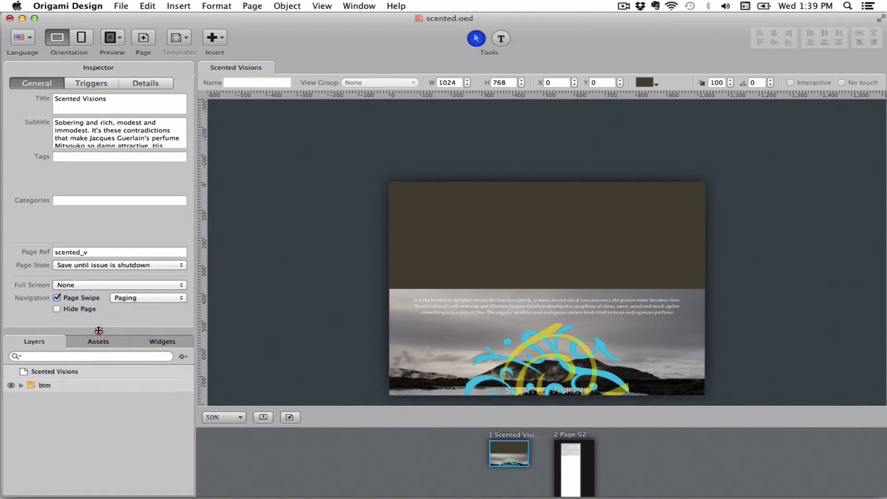
pyautogui.click(183, 356)
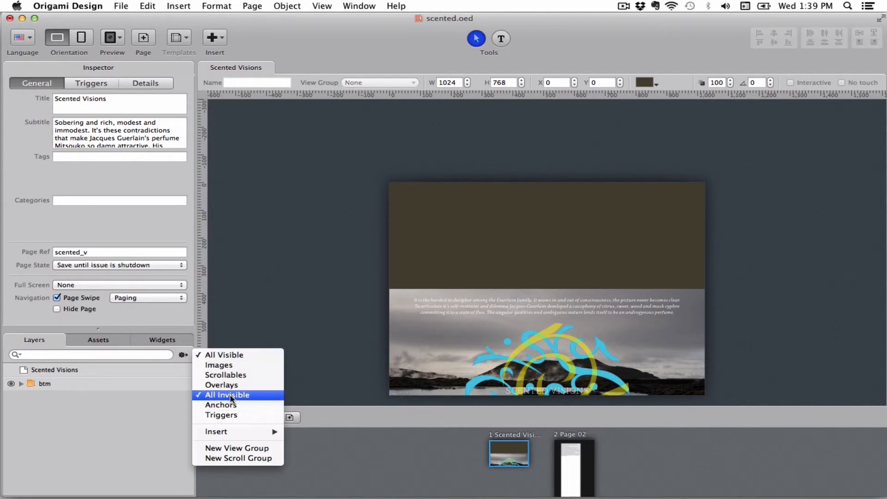
pyautogui.moveTo(226, 433)
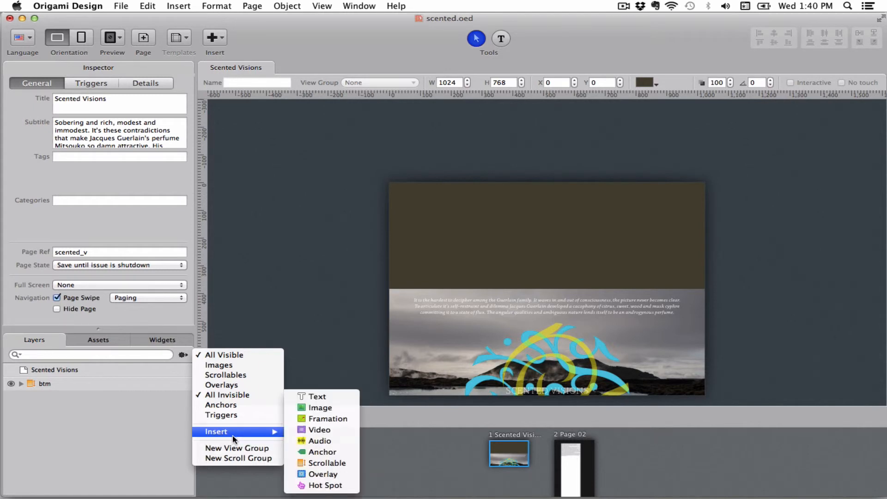
pyautogui.click(120, 407)
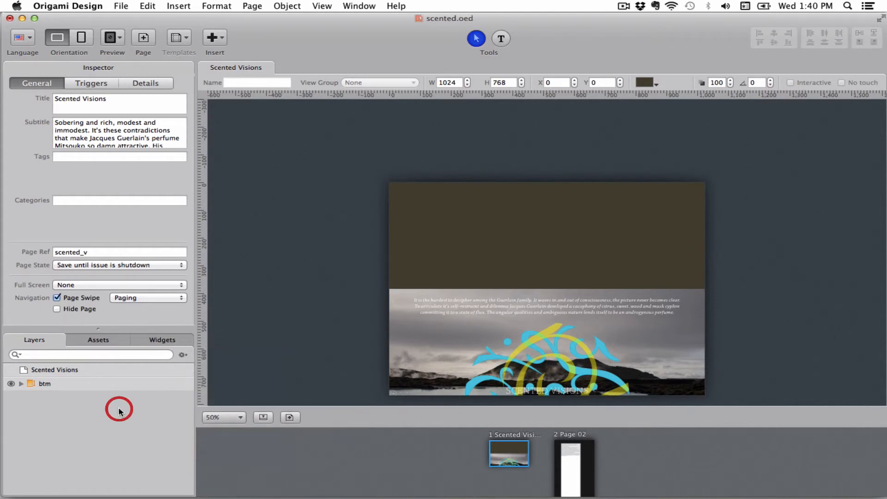
pyautogui.click(95, 341)
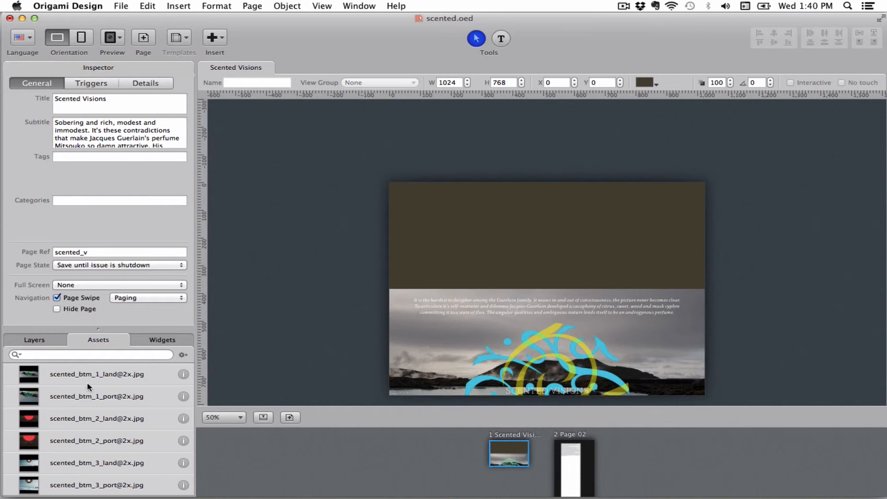
pyautogui.scroll(-15, 109, 425)
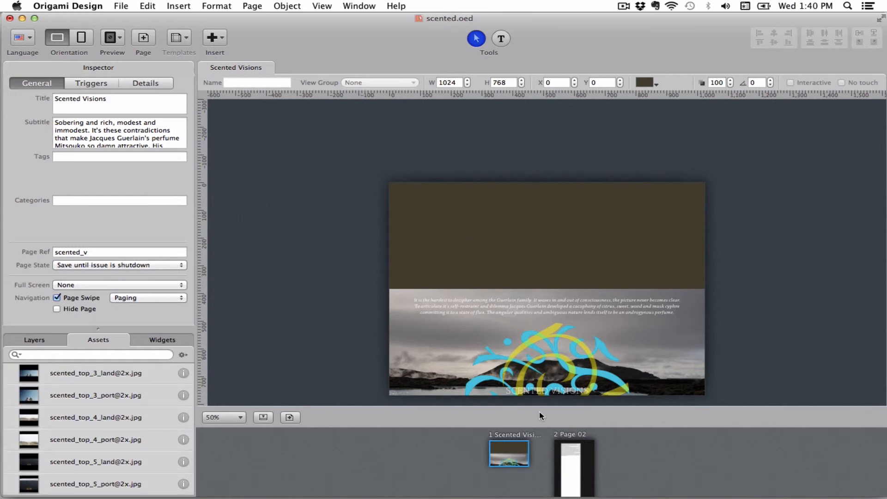
pyautogui.click(579, 464)
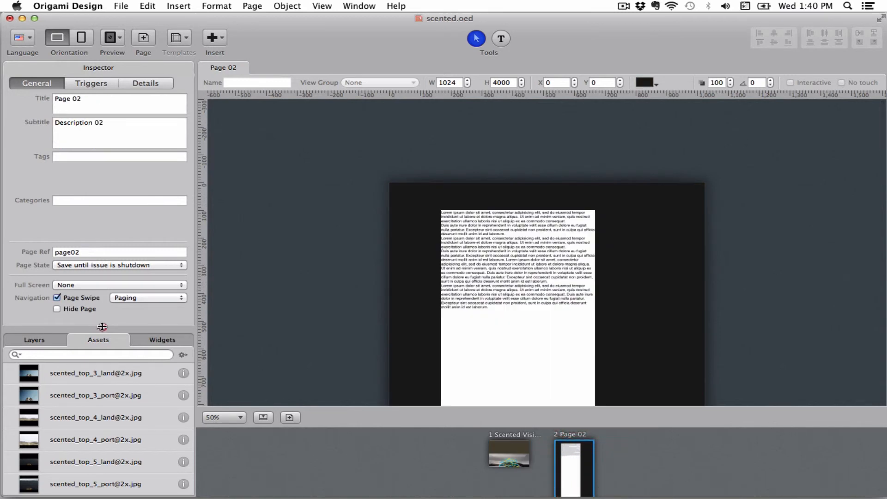
pyautogui.moveTo(103, 327); pyautogui.dragTo(99, 226)
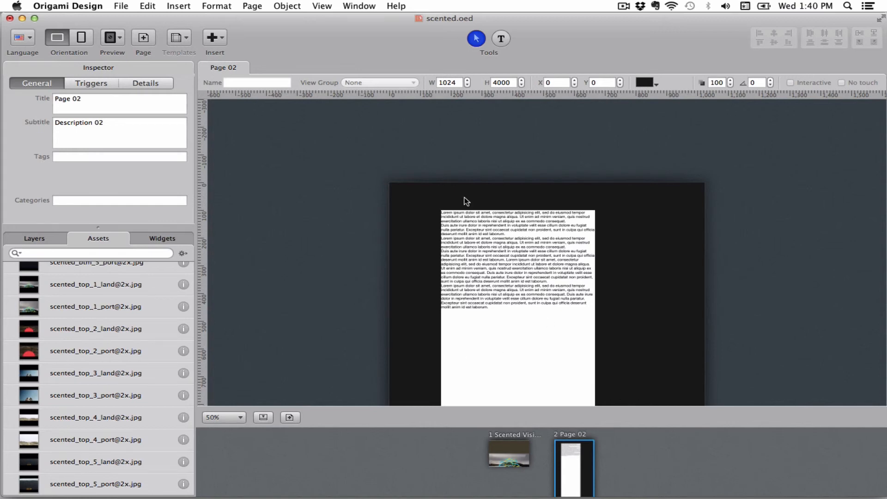
pyautogui.moveTo(67, 290); pyautogui.dragTo(485, 327)
pyautogui.moveTo(554, 366); pyautogui.dragTo(457, 233)
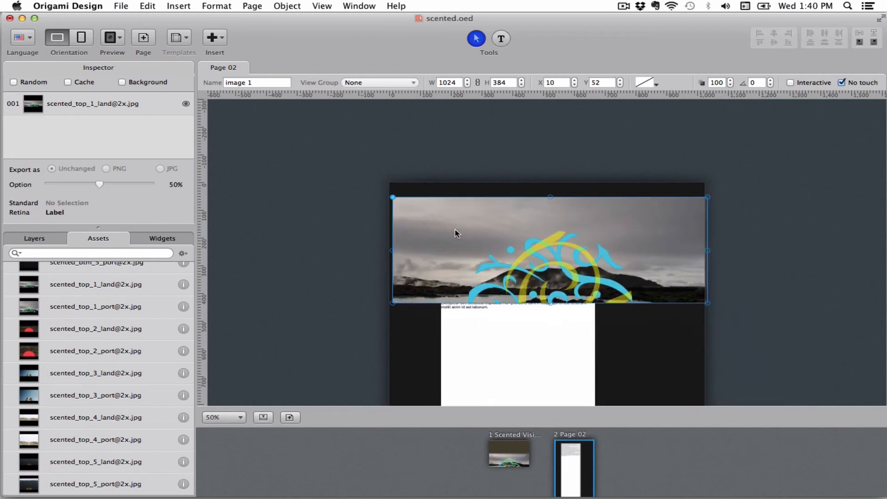
pyautogui.click(183, 307)
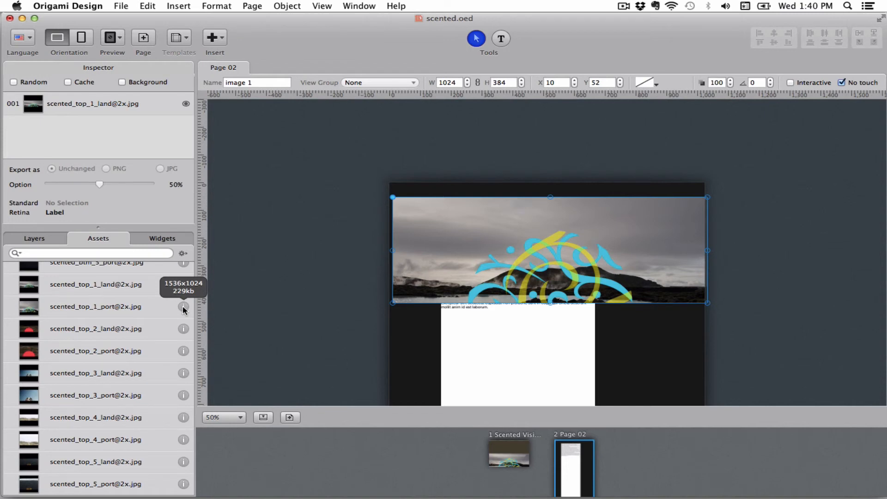
pyautogui.click(151, 313)
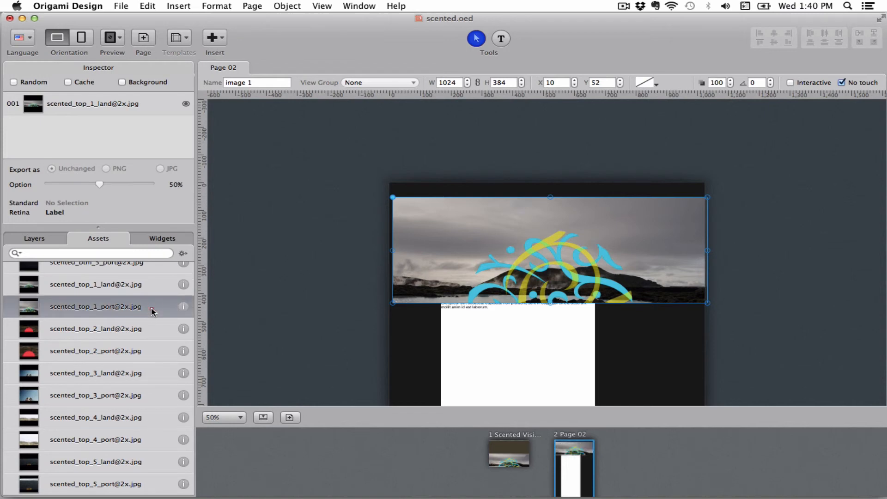
pyautogui.rightClick(128, 310)
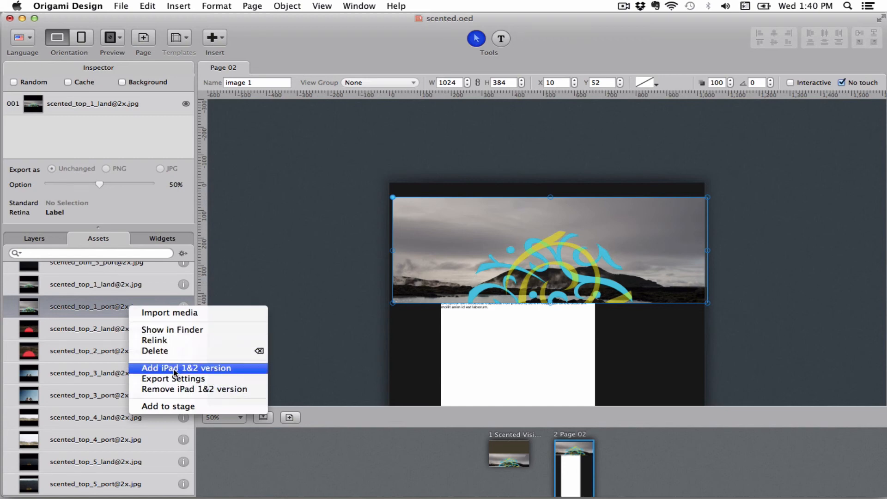
pyautogui.click(96, 309)
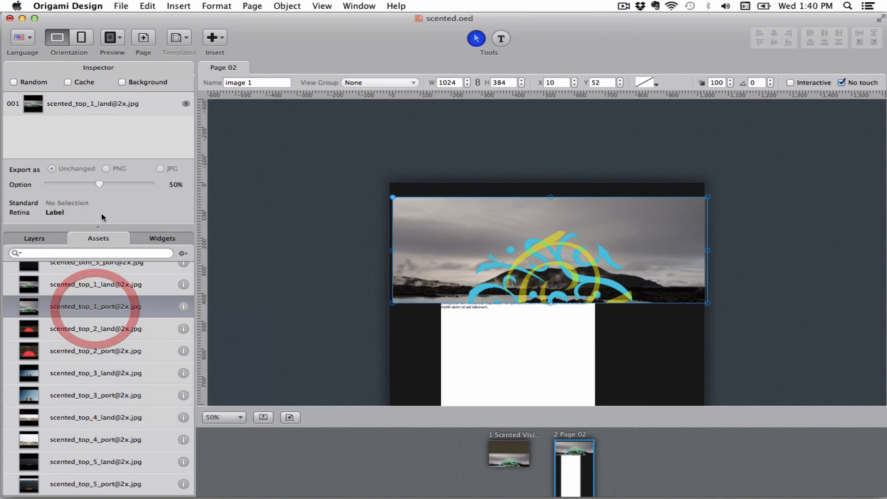
# Shrink the asset list, switch to the widget list, and enlarge that area slightly
pyautogui.moveTo(99, 228); pyautogui.dragTo(108, 372)
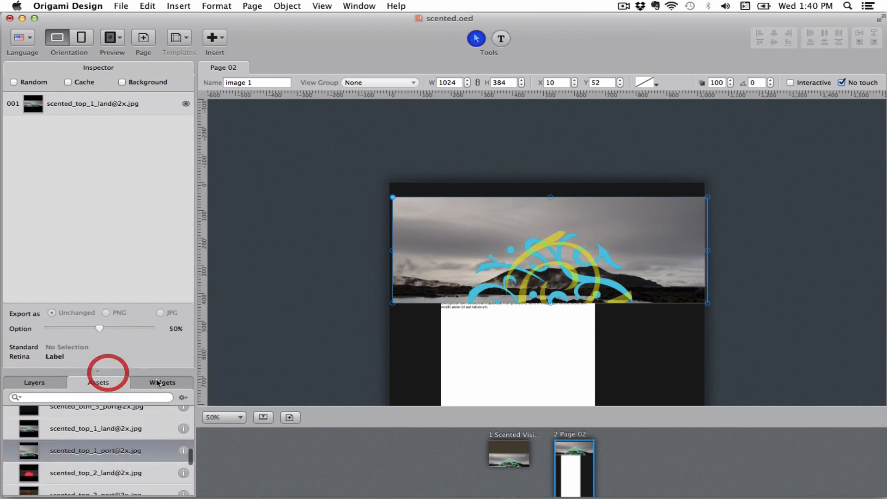
pyautogui.click(154, 386)
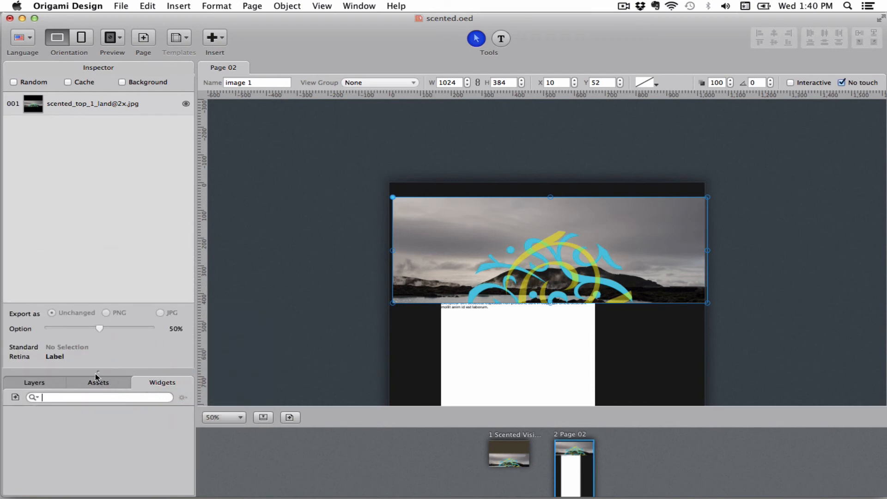
pyautogui.moveTo(95, 371); pyautogui.dragTo(96, 320)
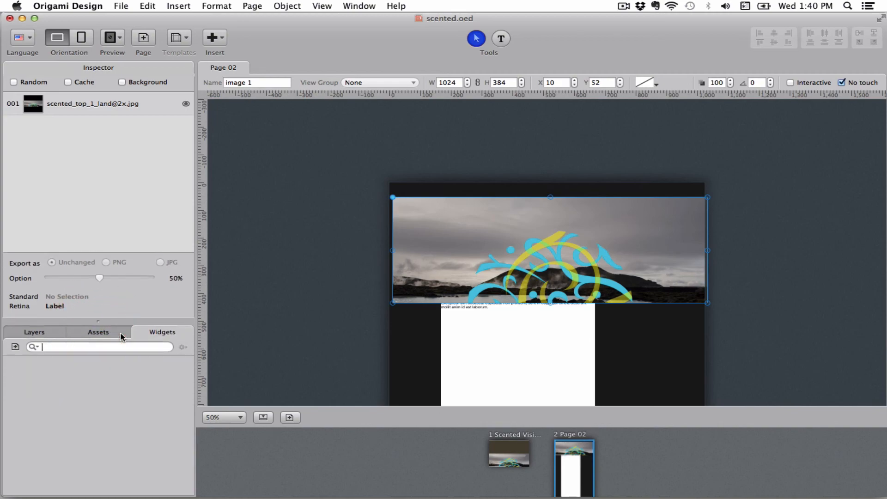